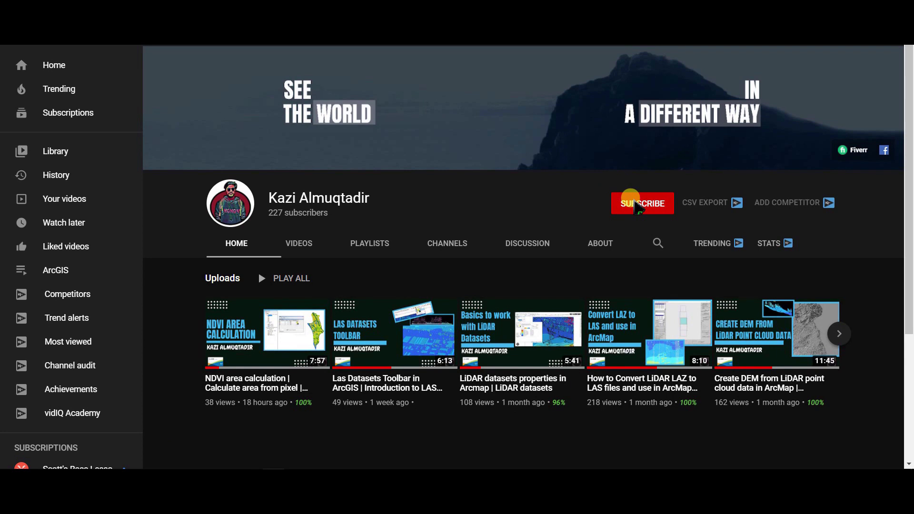
# Subscribe to the channel and turn on notifications for all new uploads
pyautogui.click(665, 204)
pyautogui.click(691, 231)
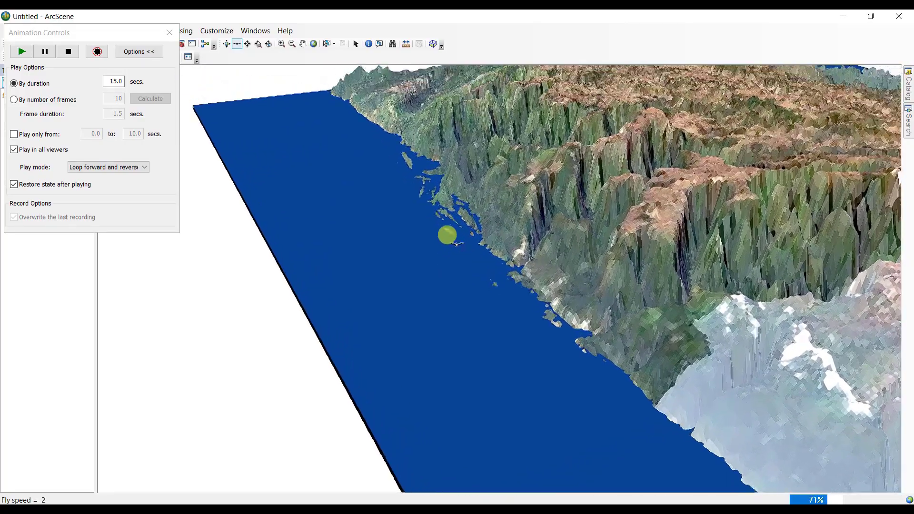
# Fly over the mountains toward the blue sea, speeding up then easing to the slowest speed
pyautogui.click(449, 262)
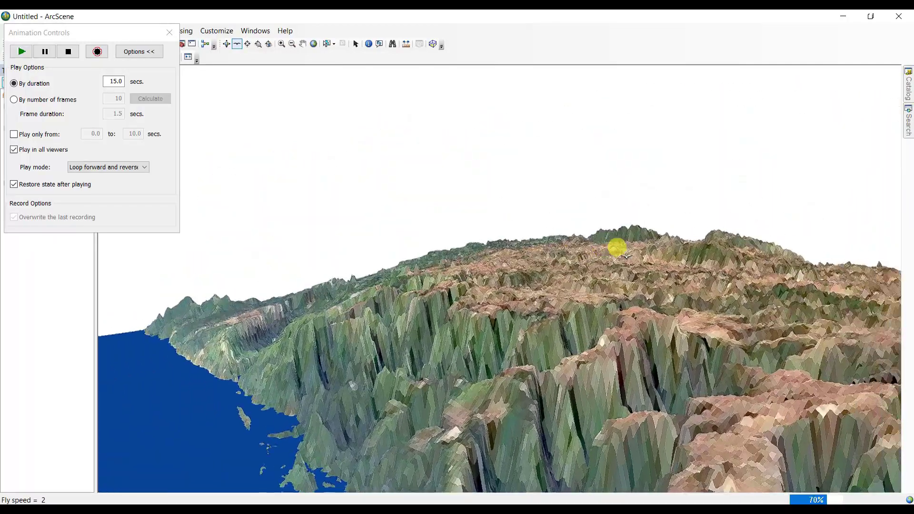
pyautogui.rightClick(600, 249)
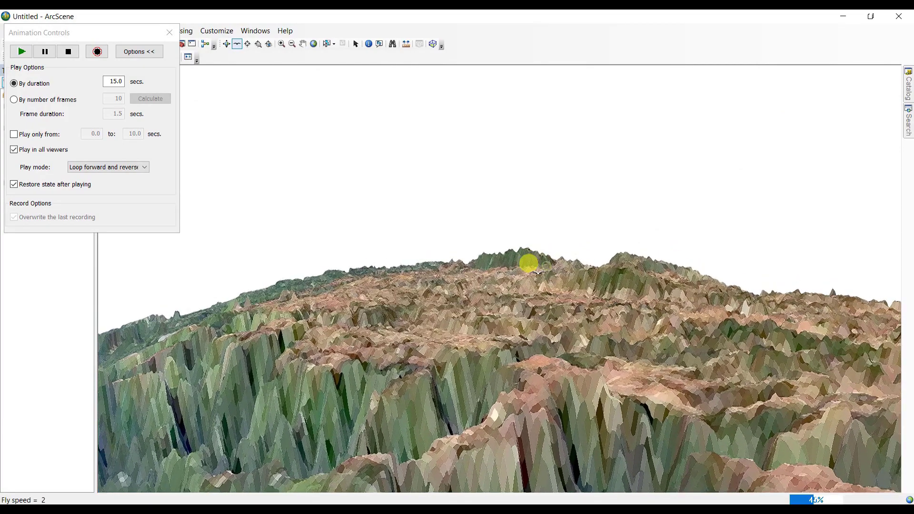
pyautogui.click(535, 270)
pyautogui.click(535, 264)
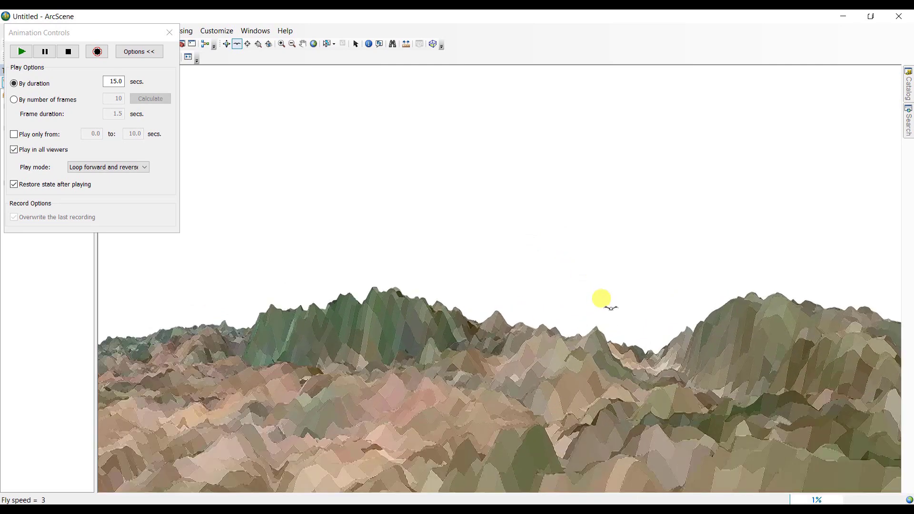
pyautogui.rightClick(607, 339)
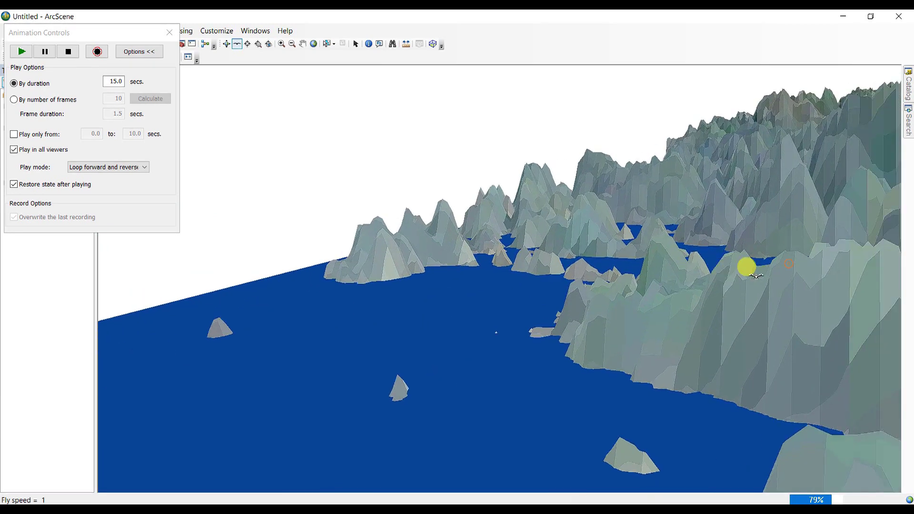
pyautogui.rightClick(578, 258)
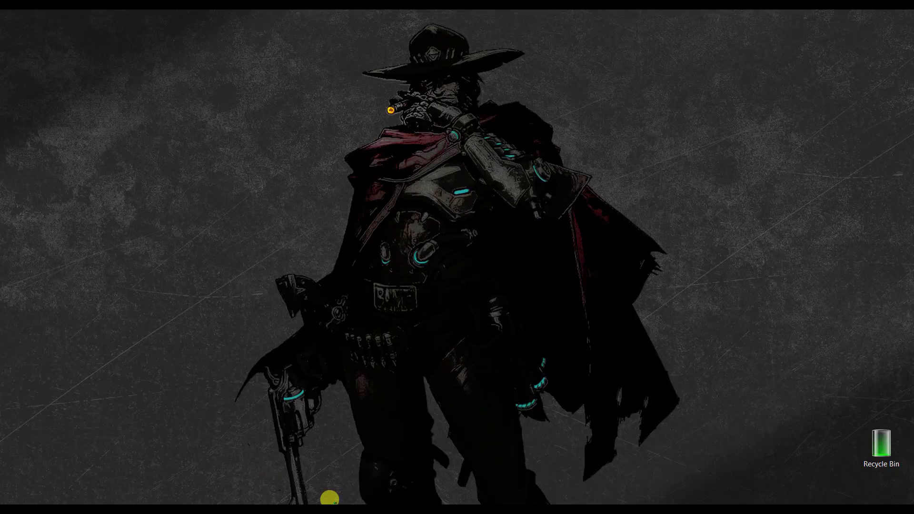
# In ArcMap, draw a rectangle graphic over the whole n25_e091_1arc_v3.tif DEM
pyautogui.moveTo(330, 498)
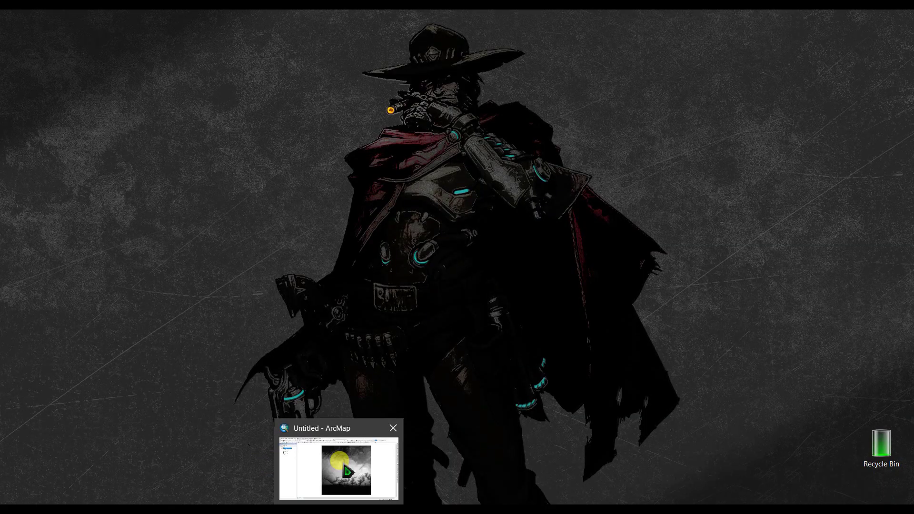
pyautogui.click(343, 471)
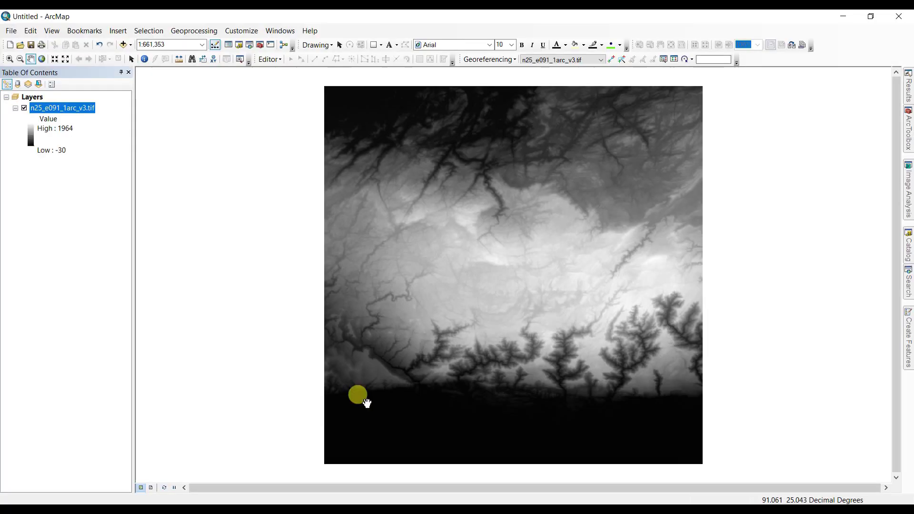
pyautogui.click(376, 46)
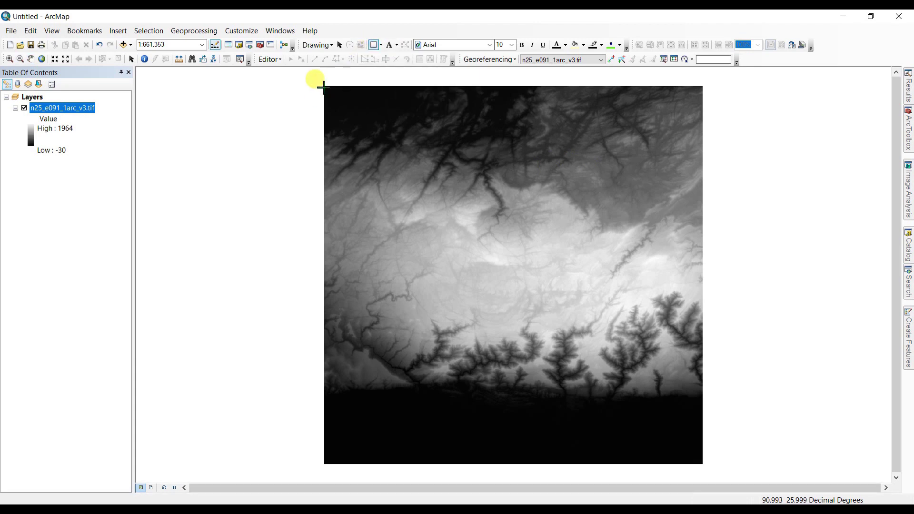
pyautogui.moveTo(327, 88)
pyautogui.mouseDown()
pyautogui.moveTo(637, 316)
pyautogui.moveTo(705, 465)
pyautogui.mouseUp()
# Convert the rectangle graphic to features and add the result as a map layer
pyautogui.click(316, 45)
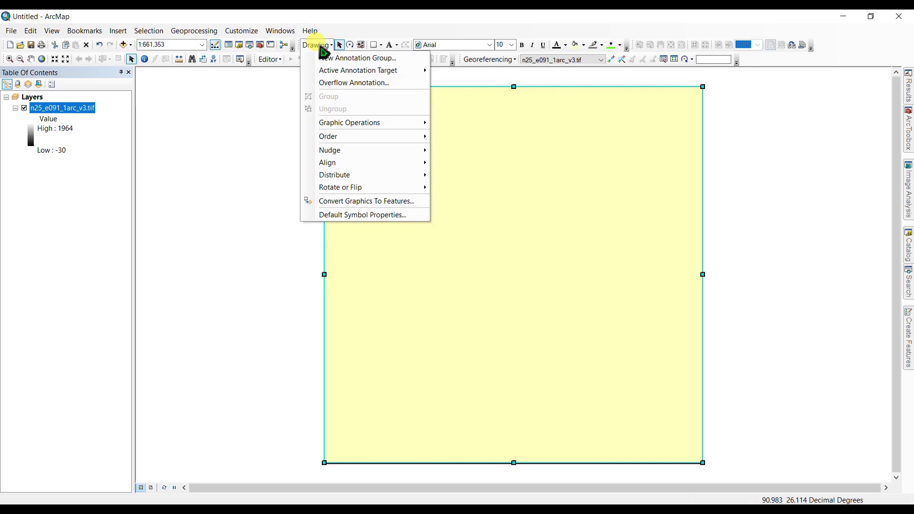
pyautogui.click(361, 201)
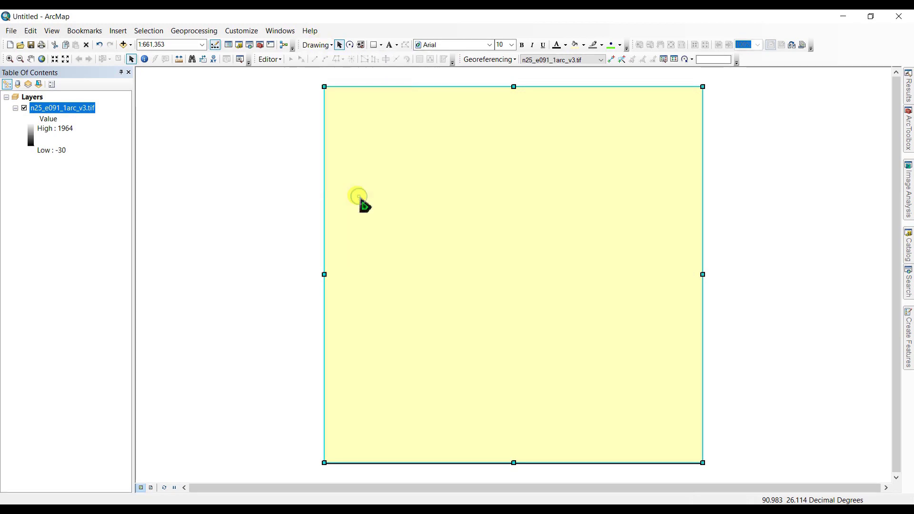
pyautogui.click(523, 366)
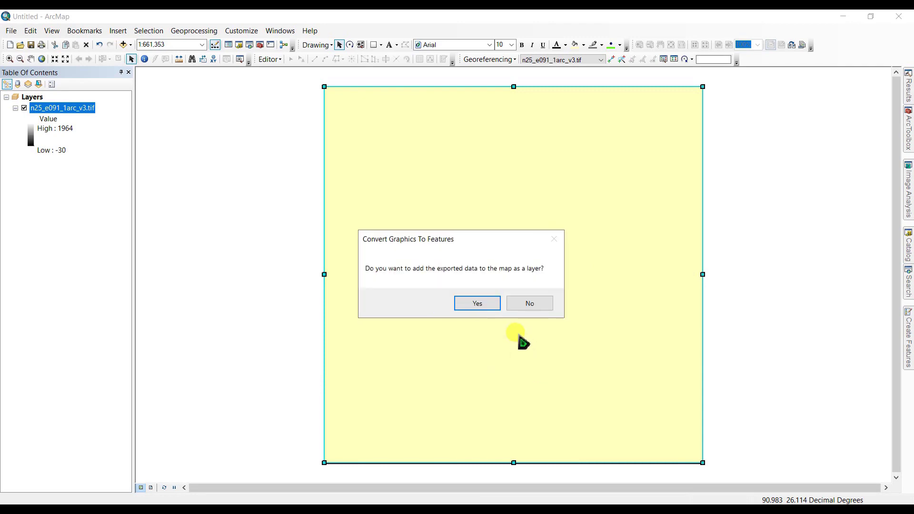
pyautogui.click(477, 303)
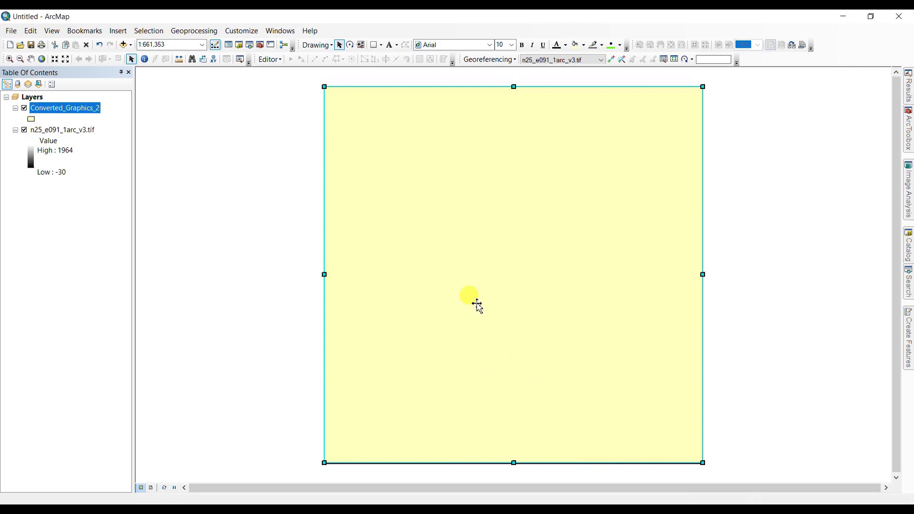
# Give Converted_Graphics_2 a Hollow fill symbol
pyautogui.doubleClick(31, 119)
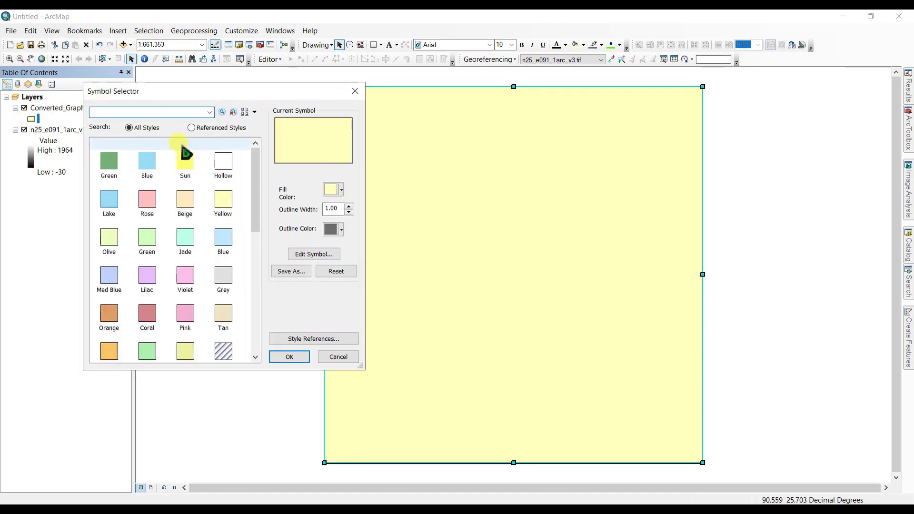
pyautogui.click(224, 162)
pyautogui.click(291, 358)
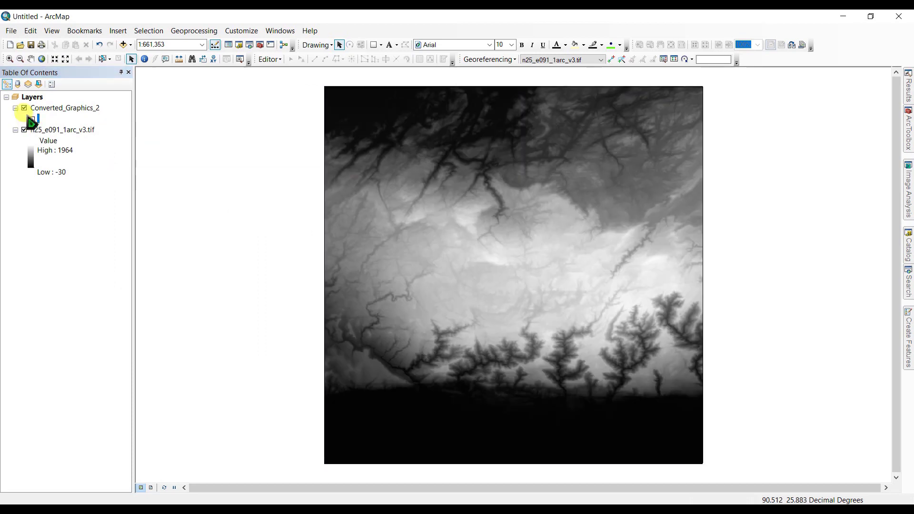
# Keep Converted_Graphics_2 visible and switch off the elevation raster
pyautogui.click(25, 108)
pyautogui.click(25, 108)
pyautogui.click(24, 130)
pyautogui.click(24, 108)
pyautogui.click(24, 130)
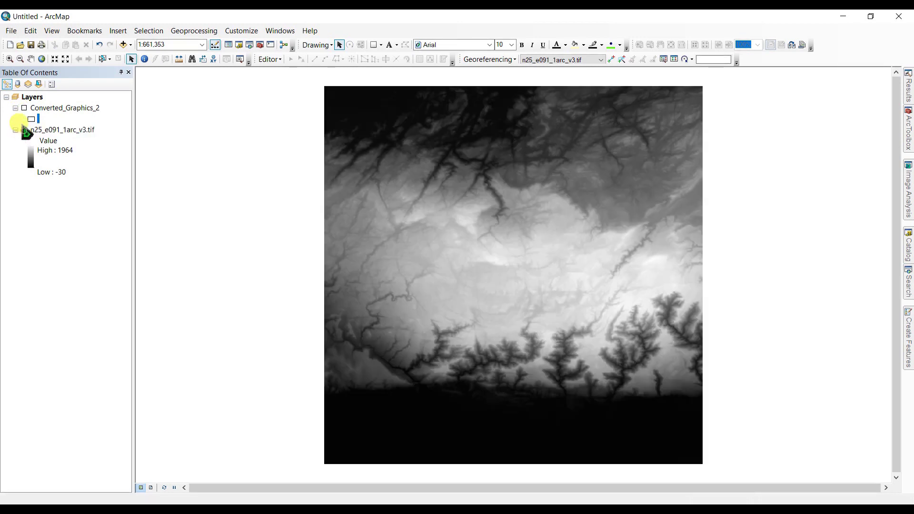
pyautogui.click(24, 108)
pyautogui.click(24, 130)
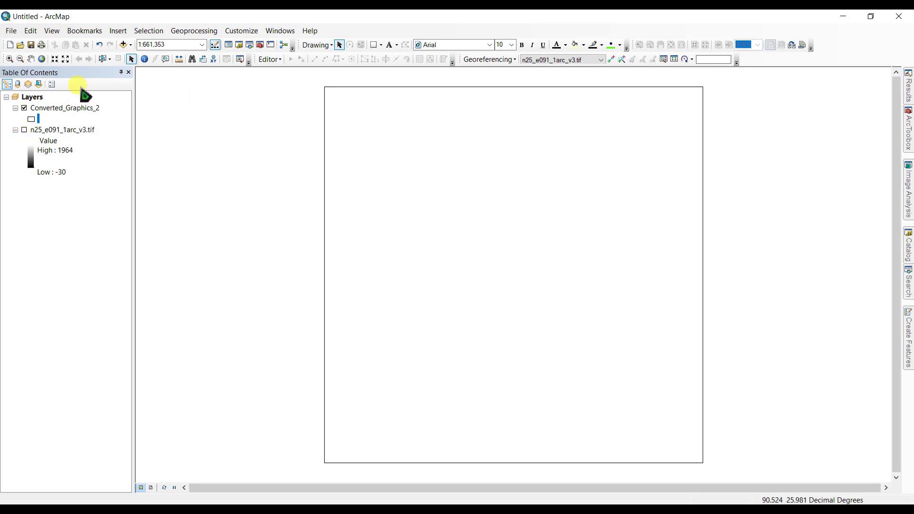
# Search ArcGIS Online for 'landsat 8' and add Landsat 8 Pansharpened to the map
pyautogui.click(42, 58)
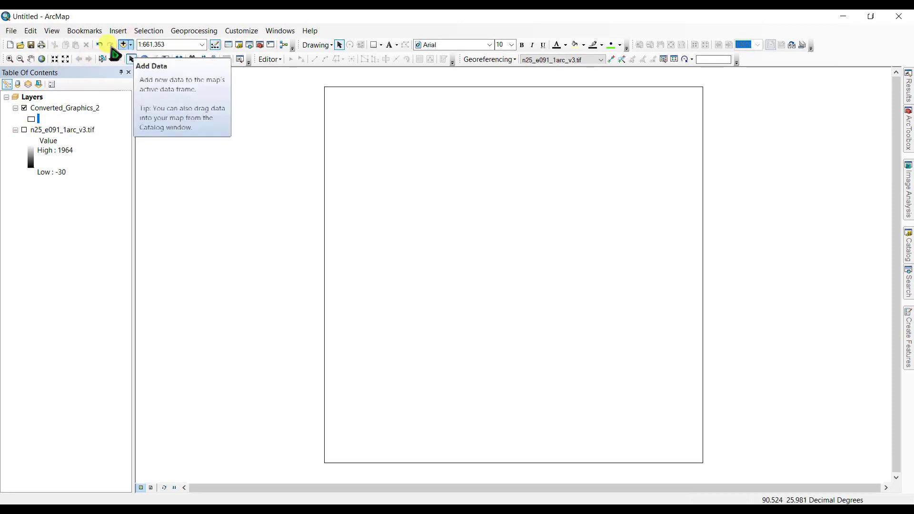
pyautogui.click(130, 45)
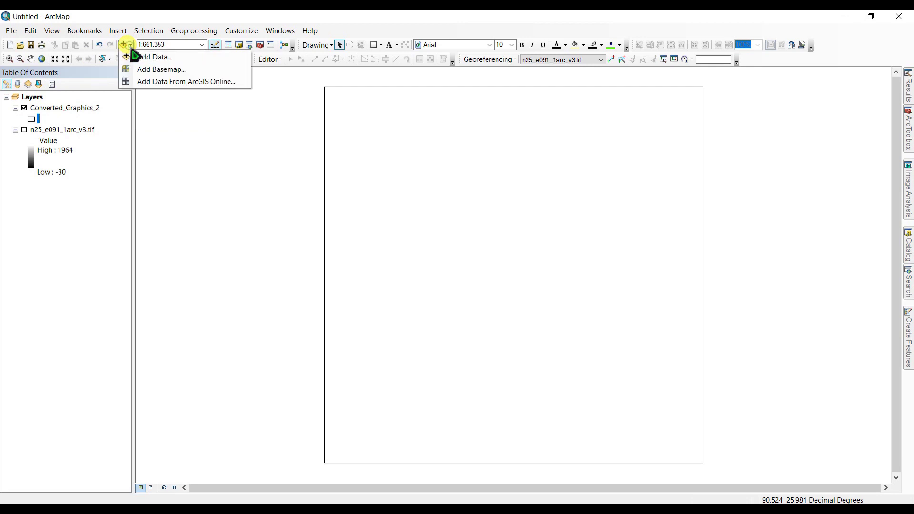
pyautogui.click(162, 81)
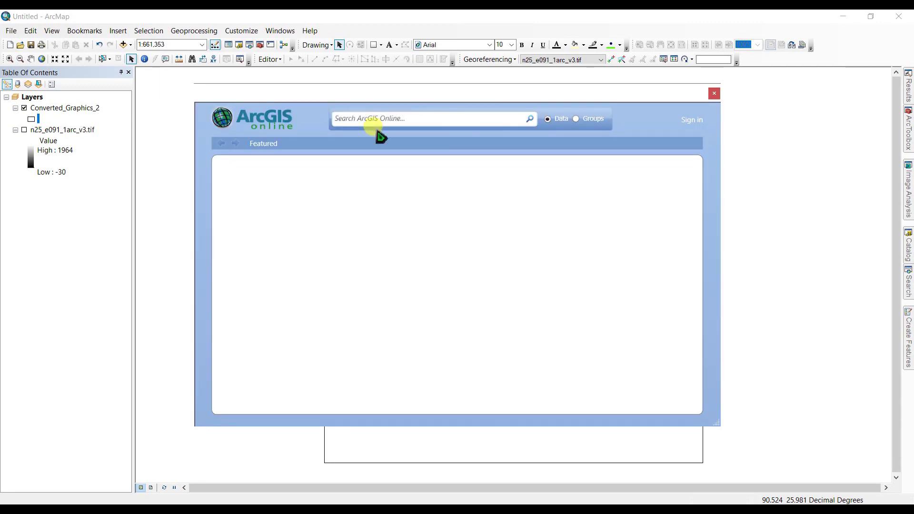
pyautogui.click(367, 119)
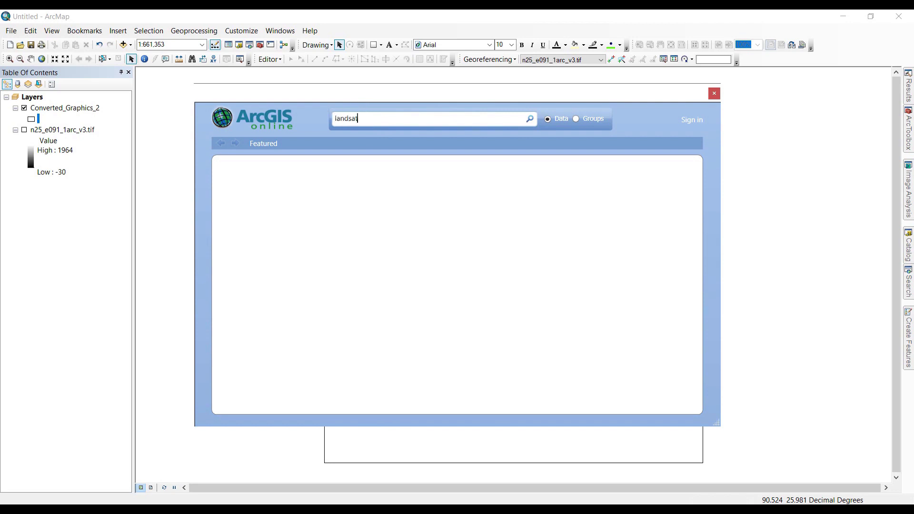
pyautogui.press('Return')
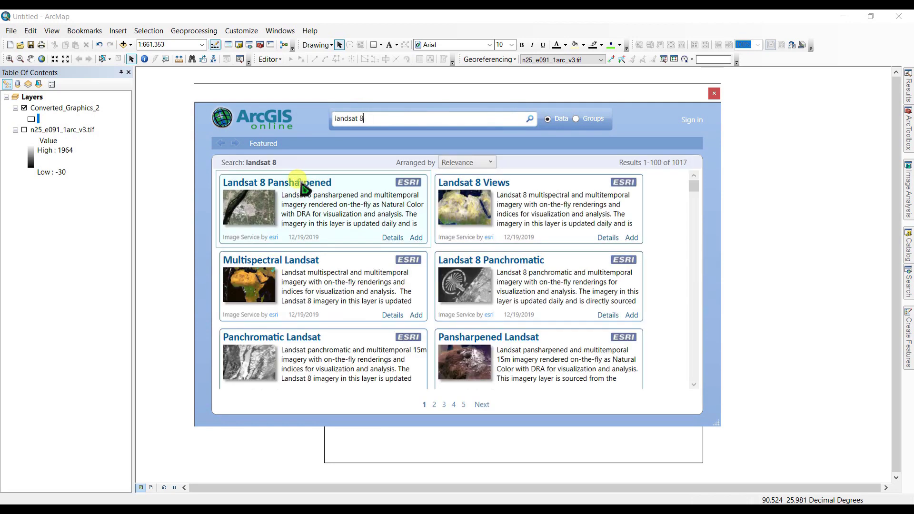
pyautogui.click(301, 186)
pyautogui.click(417, 238)
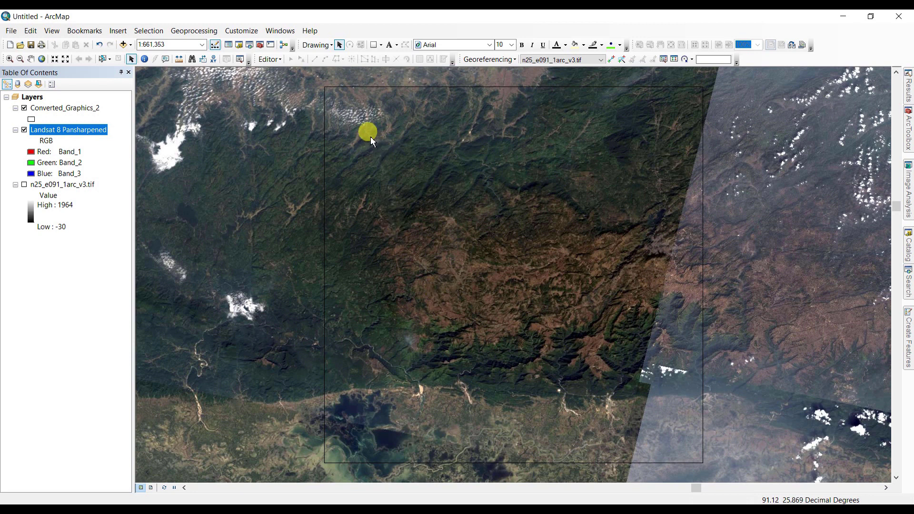
# Capture the imagery inside the rectangle and save it as JPEG 'Tutorial' in SRTM from usgs
pyautogui.press('Print')
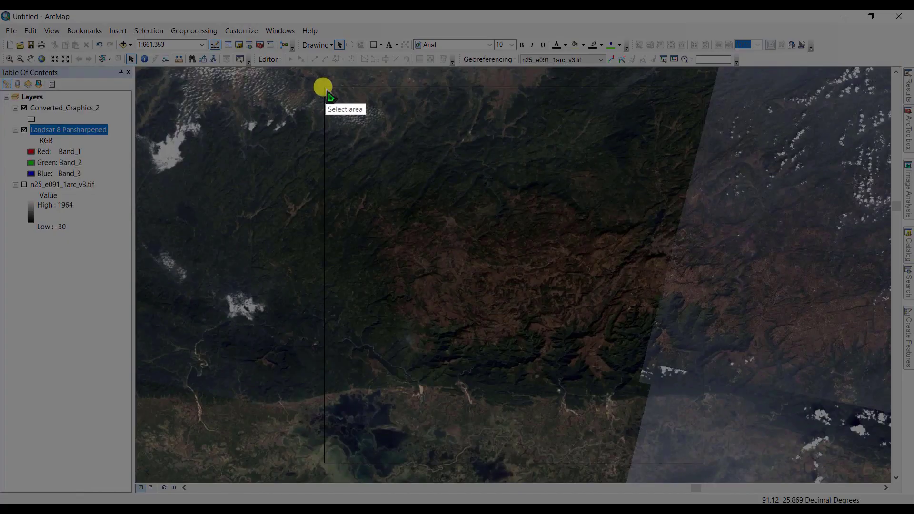
pyautogui.moveTo(325, 89)
pyautogui.mouseDown()
pyautogui.moveTo(655, 346)
pyautogui.moveTo(695, 421)
pyautogui.moveTo(704, 463)
pyautogui.mouseUp()
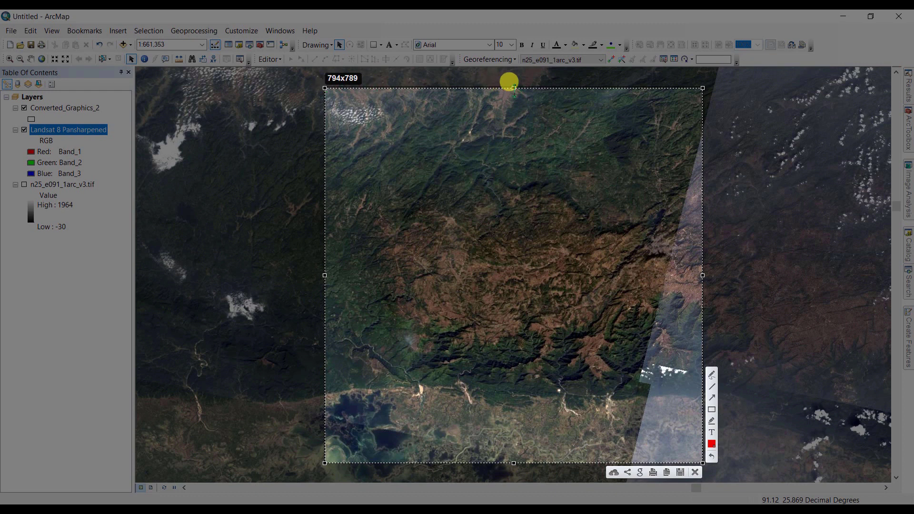
pyautogui.moveTo(514, 88); pyautogui.dragTo(511, 87)
pyautogui.rightClick(482, 125)
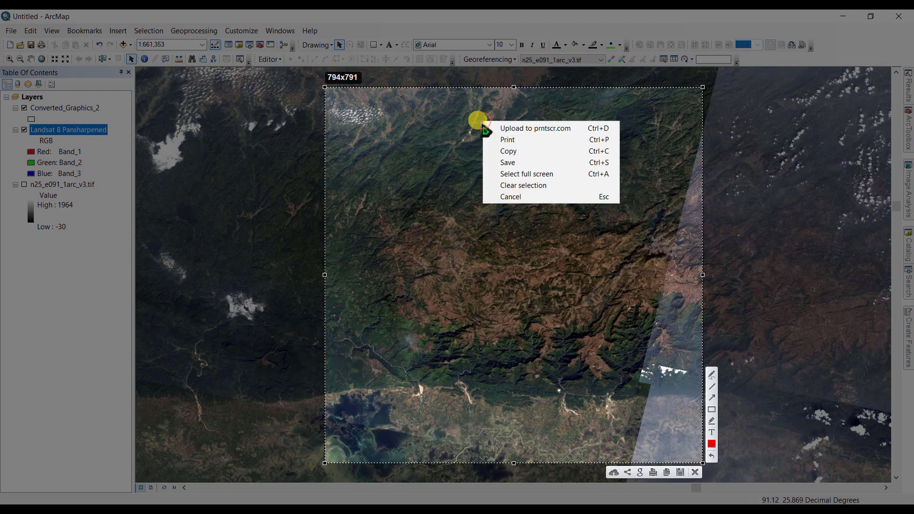
pyautogui.click(512, 167)
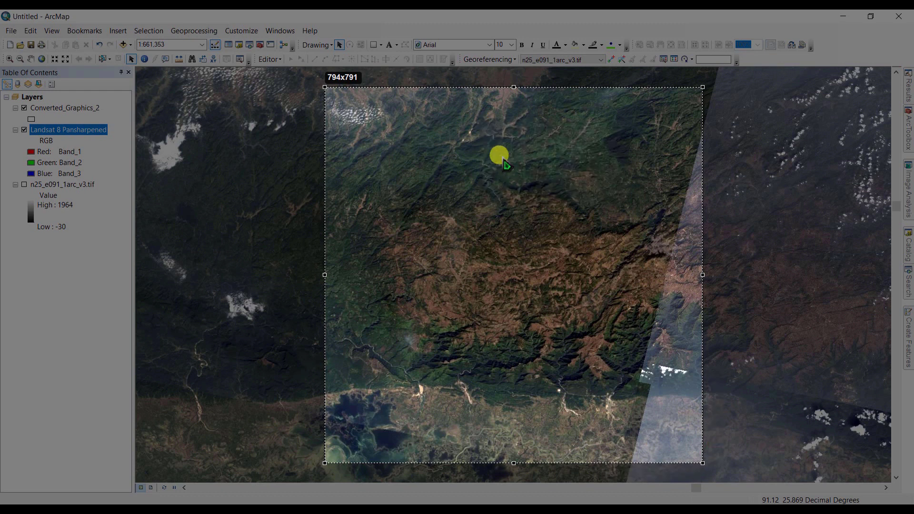
pyautogui.write('Tutorial')
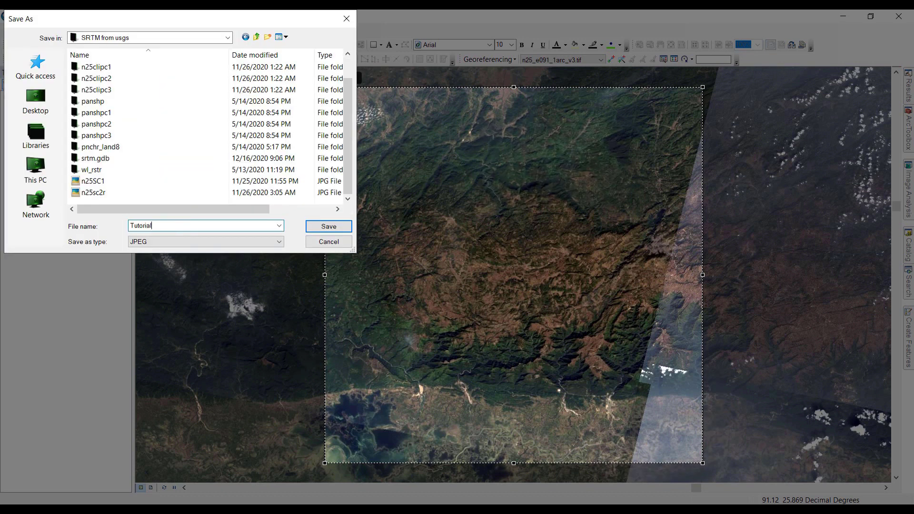
pyautogui.press('Return')
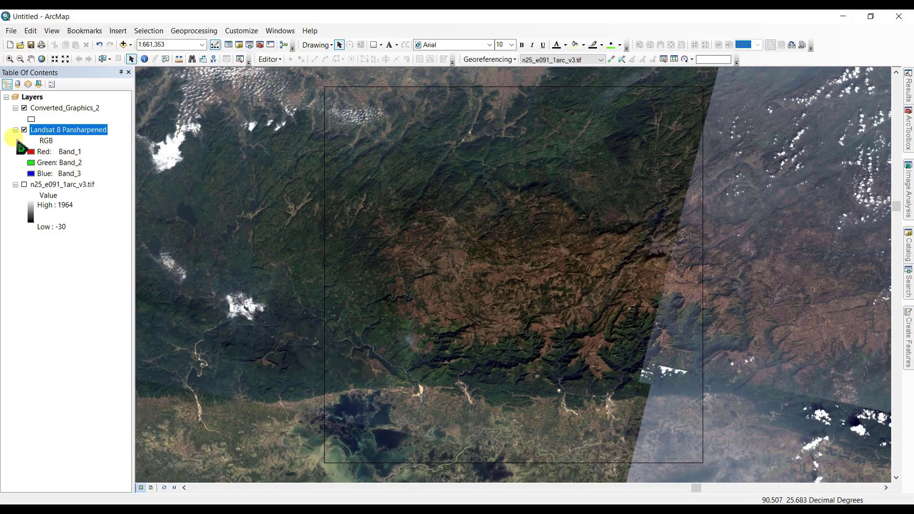
# Hide Landsat 8 Pansharpened and add Tutorial.jpg from SRTM from usgs, accepting the spatial reference warning
pyautogui.click(24, 130)
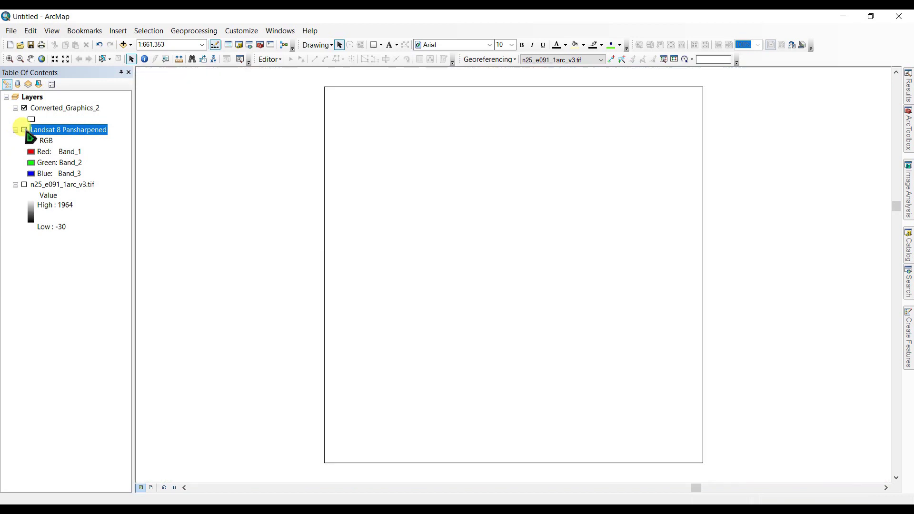
pyautogui.click(128, 47)
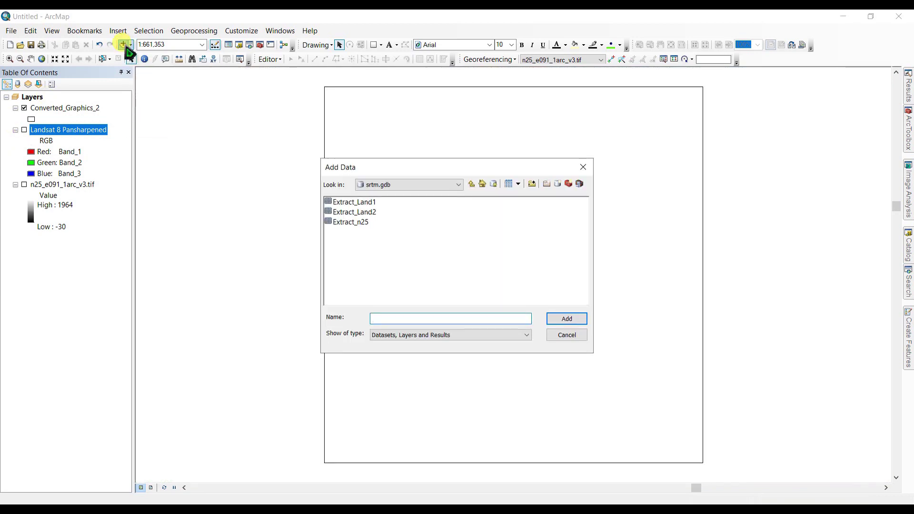
pyautogui.click(470, 184)
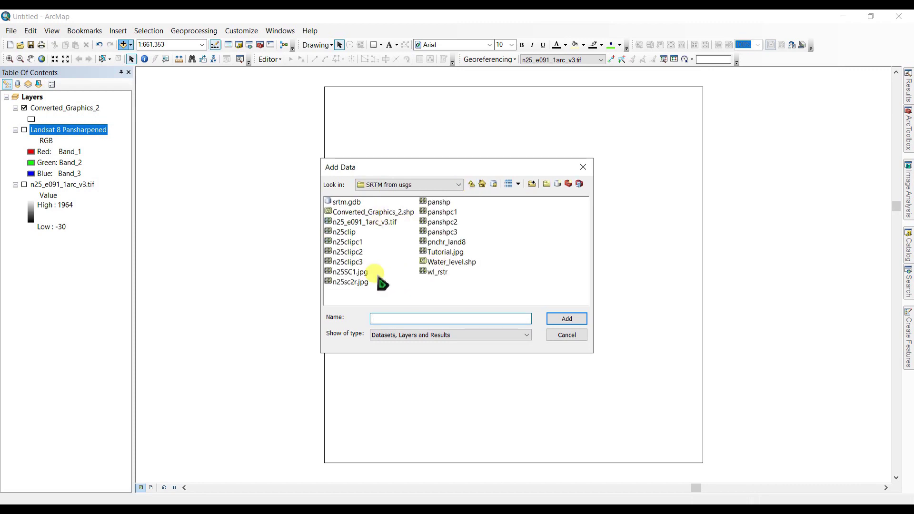
pyautogui.click(440, 252)
pyautogui.click(565, 319)
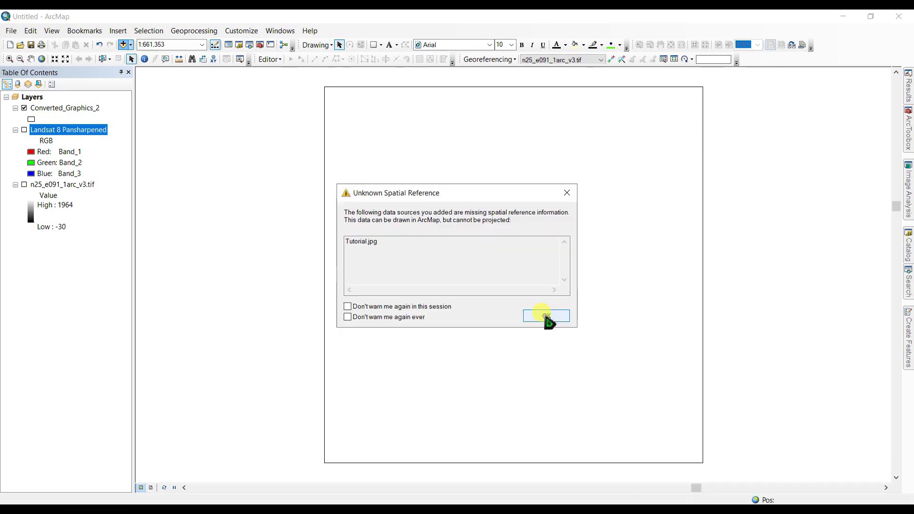
pyautogui.click(547, 317)
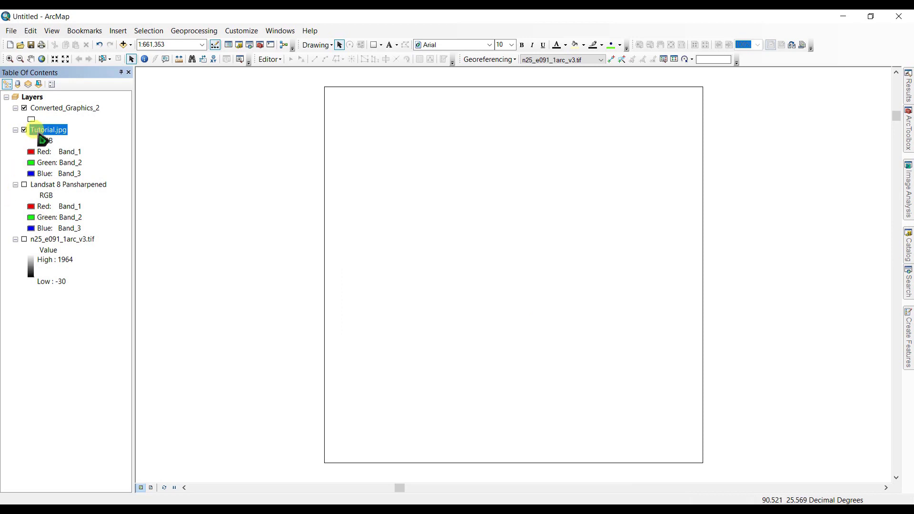
# Zoom to the Tutorial.jpg layer and remove the Landsat 8 Pansharpened layer
pyautogui.rightClick(38, 131)
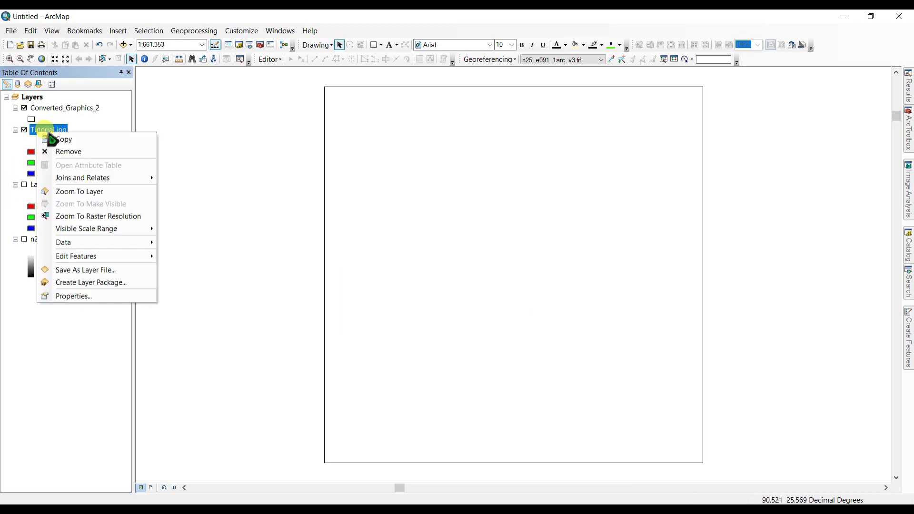
pyautogui.click(89, 189)
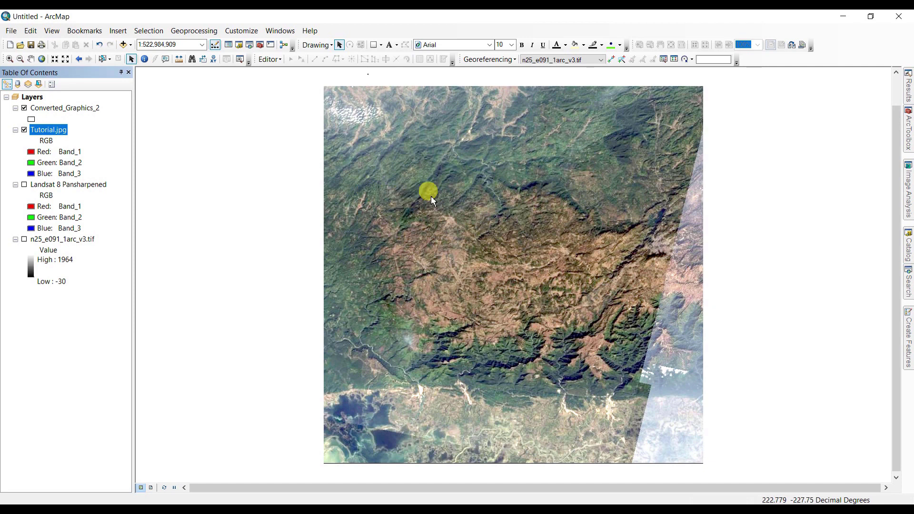
pyautogui.rightClick(47, 185)
pyautogui.click(89, 207)
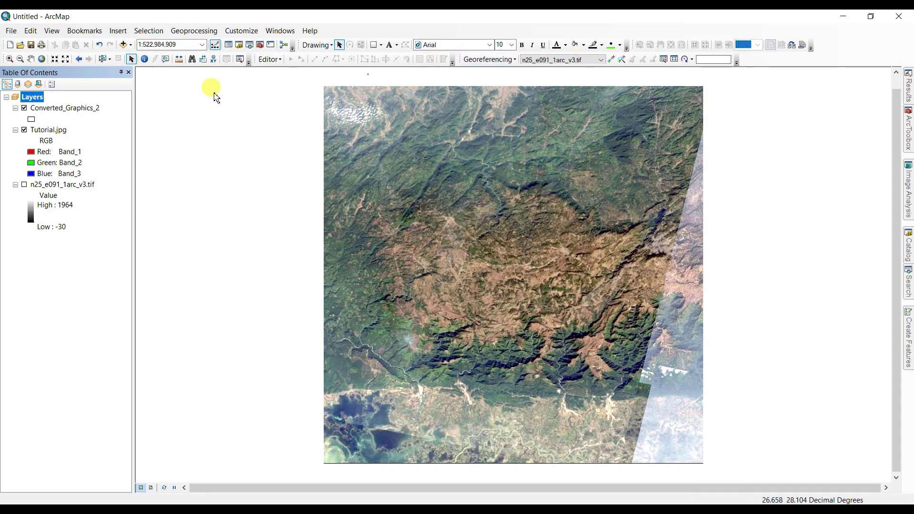
# Zoom to Converted_Graphics_2, pick Tutorial.jpg as the georeferencing layer and fit it to display
pyautogui.rightClick(48, 108)
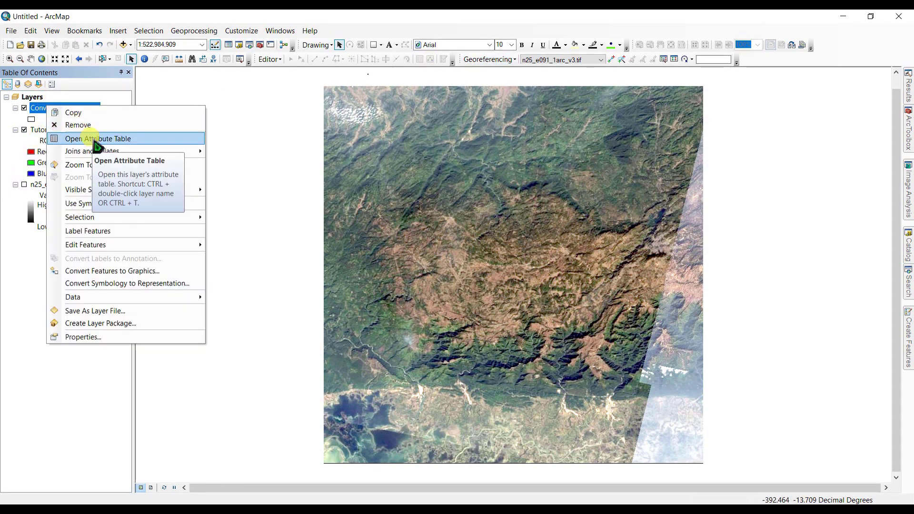
pyautogui.click(79, 165)
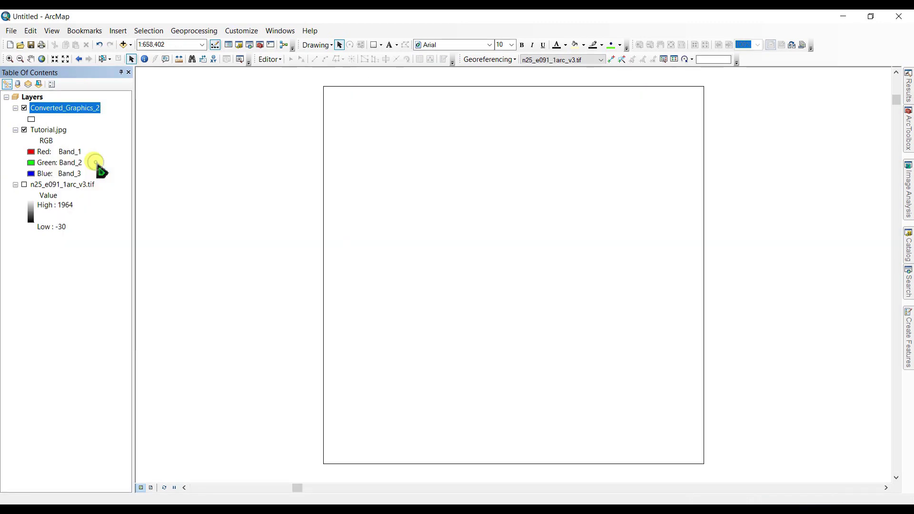
pyautogui.click(501, 58)
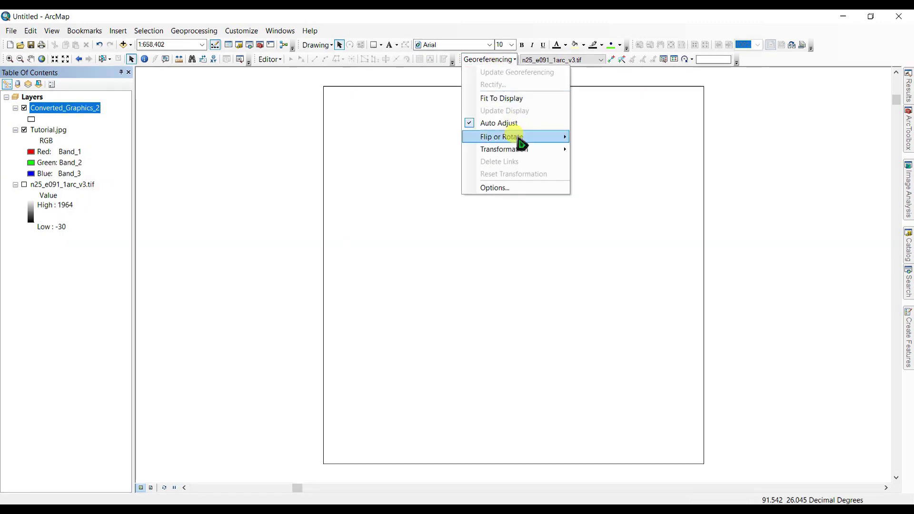
pyautogui.moveTo(518, 142)
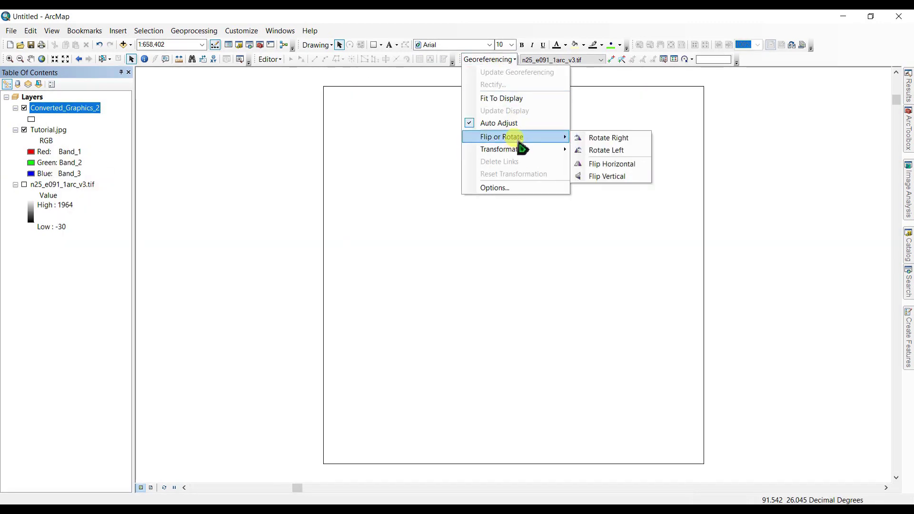
pyautogui.click(604, 69)
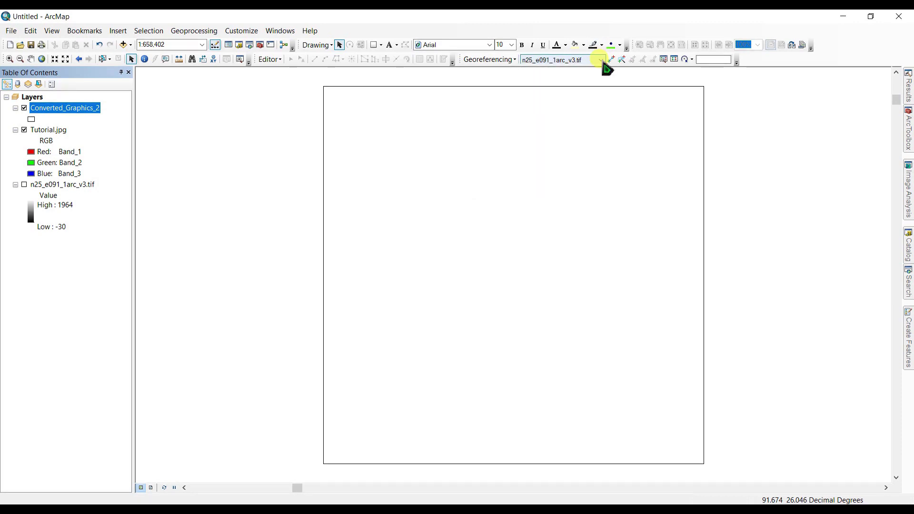
pyautogui.click(601, 60)
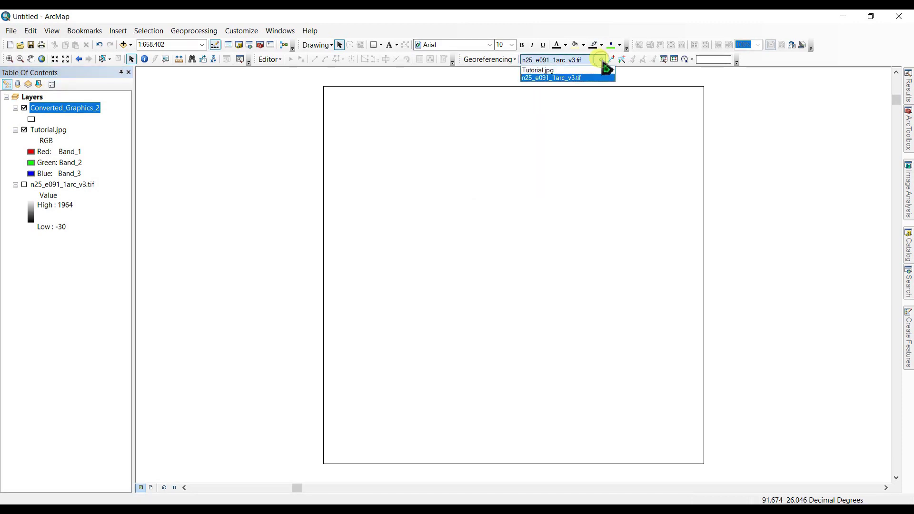
pyautogui.click(553, 79)
pyautogui.click(513, 60)
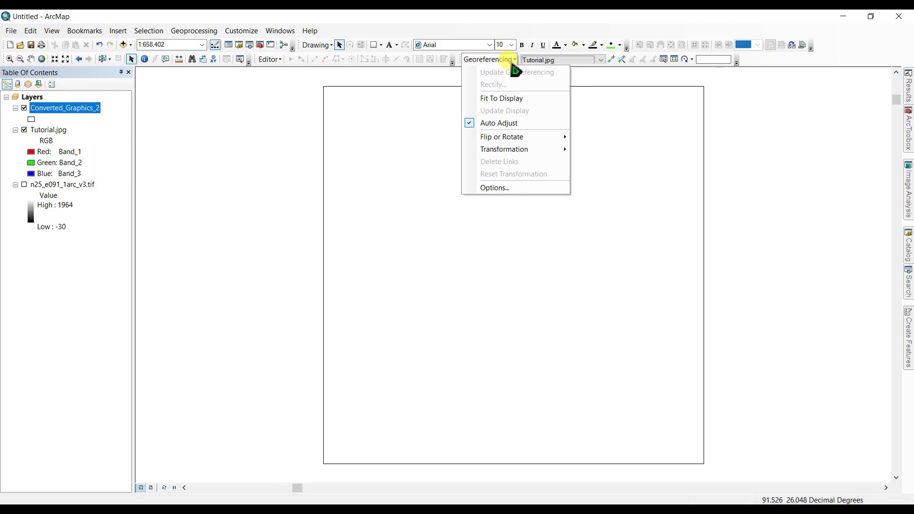
pyautogui.click(501, 96)
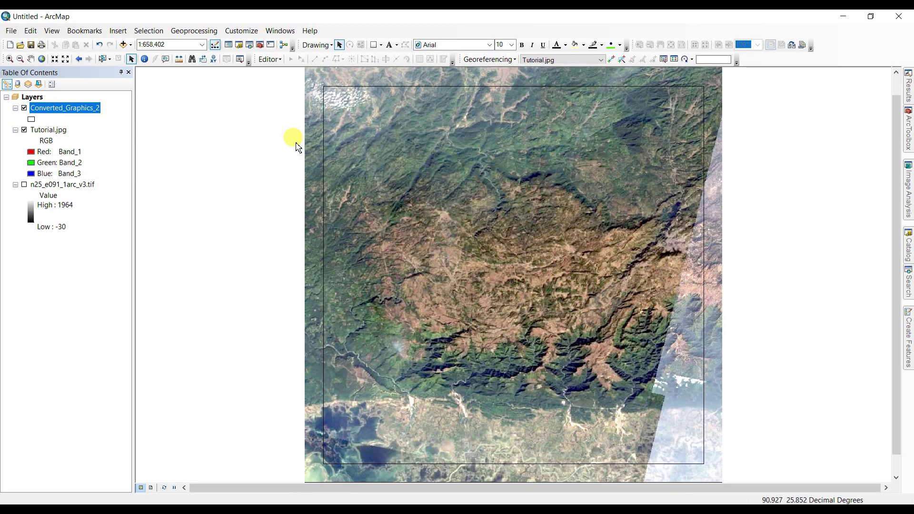
# Link Tutorial.jpg's top-left corner to the rectangle's top-left vertex with a control point
pyautogui.scroll(1, 296, 147)
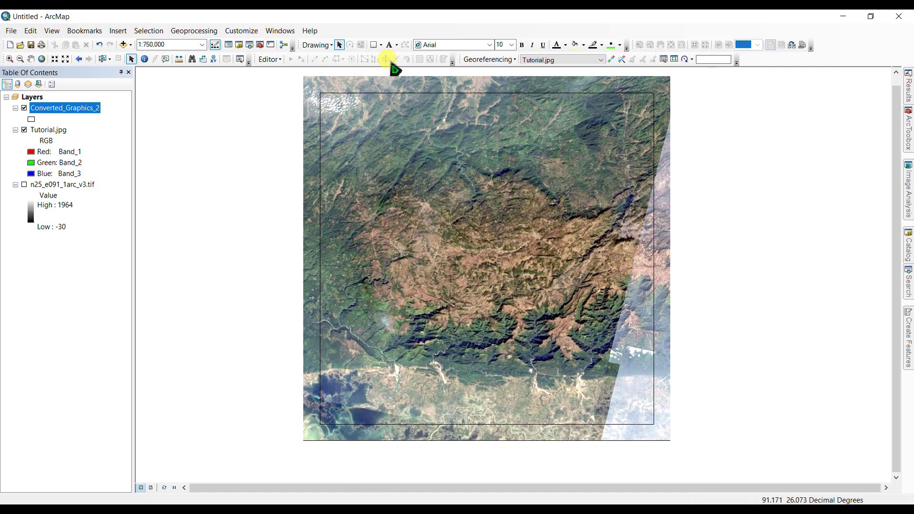
pyautogui.click(612, 65)
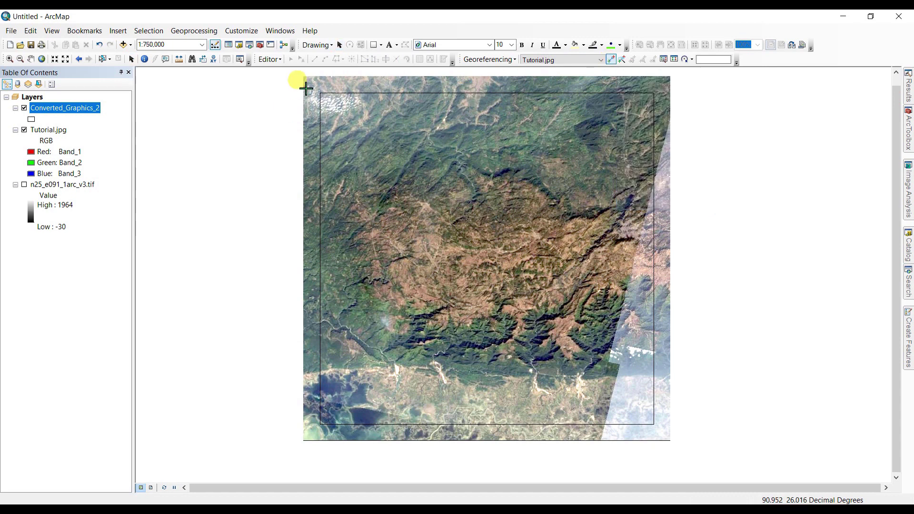
pyautogui.scroll(3, 305, 87)
pyautogui.click(9, 58)
pyautogui.scroll(-2, 290, 85)
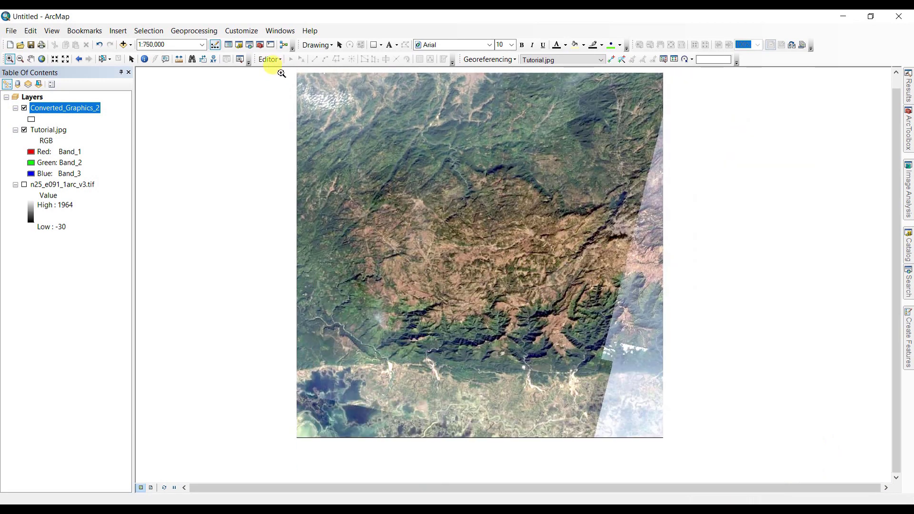
pyautogui.moveTo(281, 70); pyautogui.dragTo(344, 102)
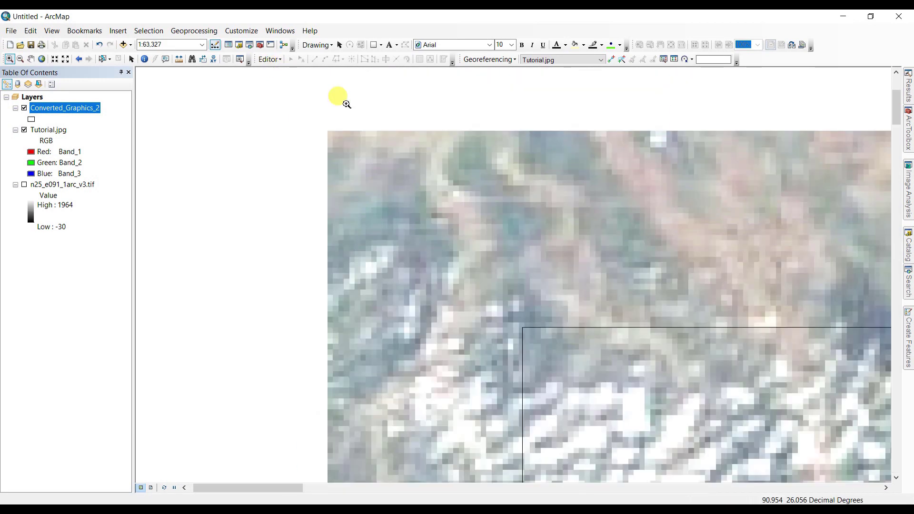
pyautogui.click(611, 59)
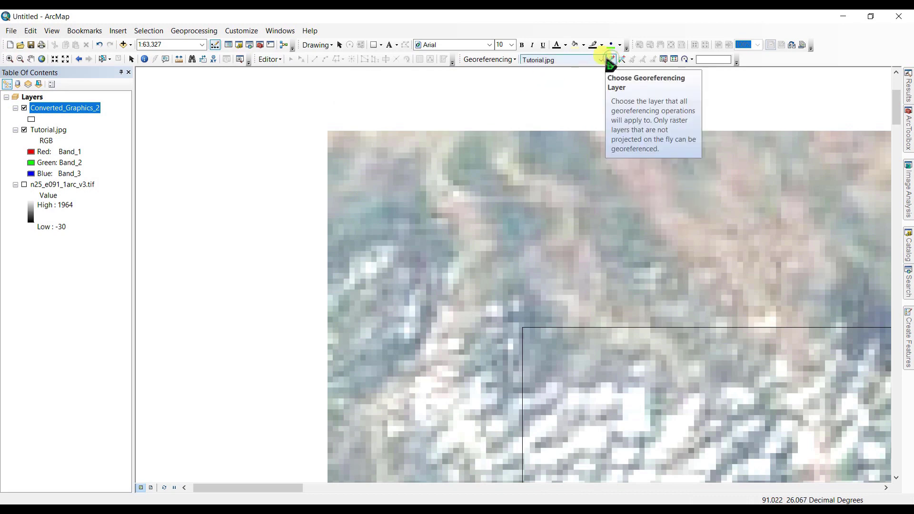
pyautogui.click(328, 132)
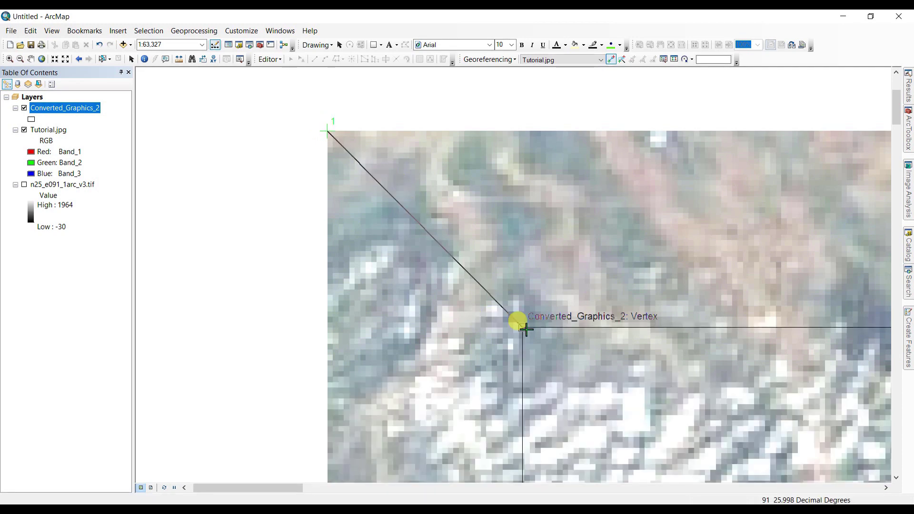
pyautogui.click(526, 329)
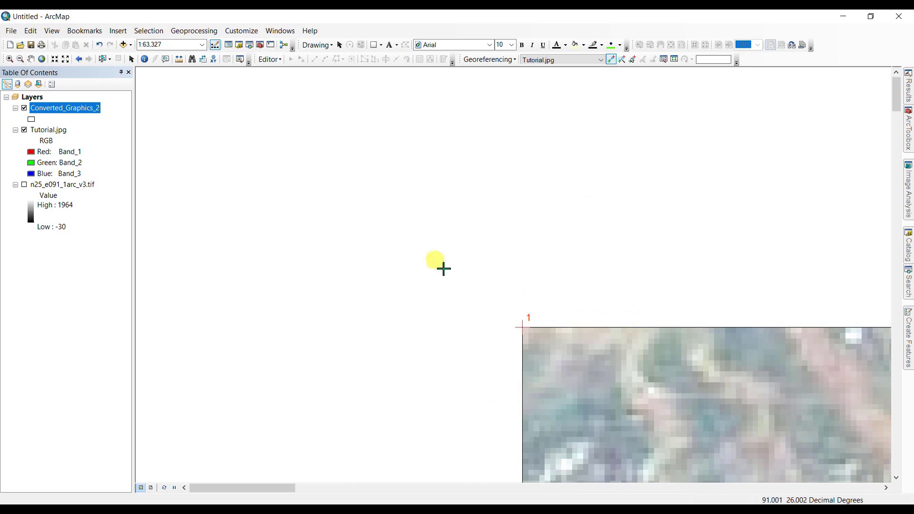
# Link the image's top-right corner to the rectangle's top-right vertex, then view full extent
pyautogui.click(41, 58)
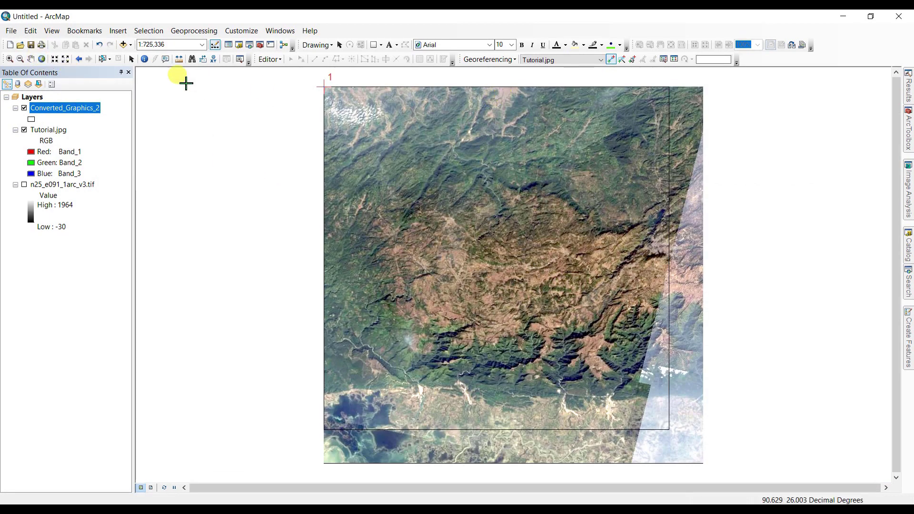
pyautogui.click(9, 58)
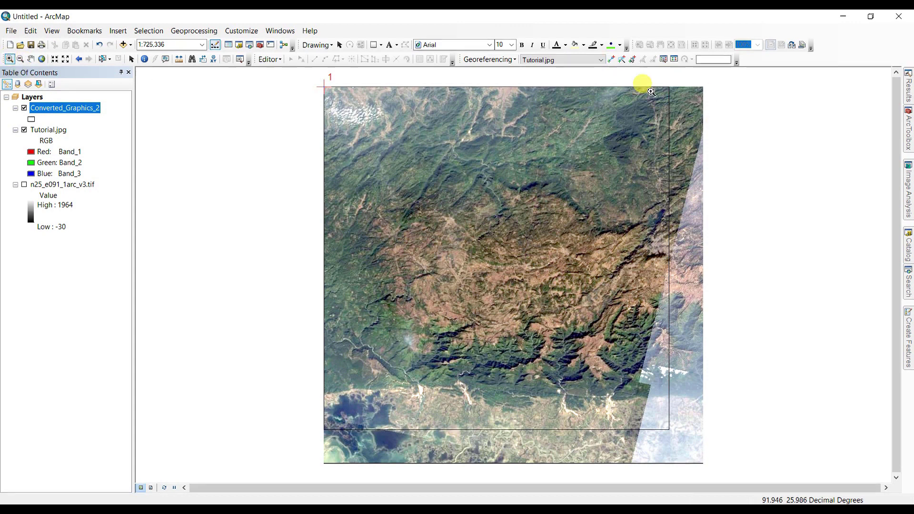
pyautogui.moveTo(658, 78); pyautogui.dragTo(709, 103)
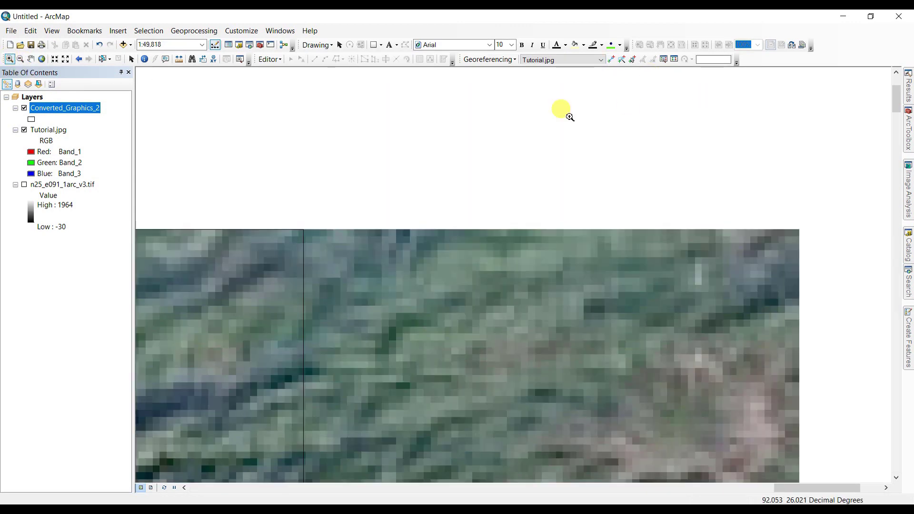
pyautogui.click(611, 60)
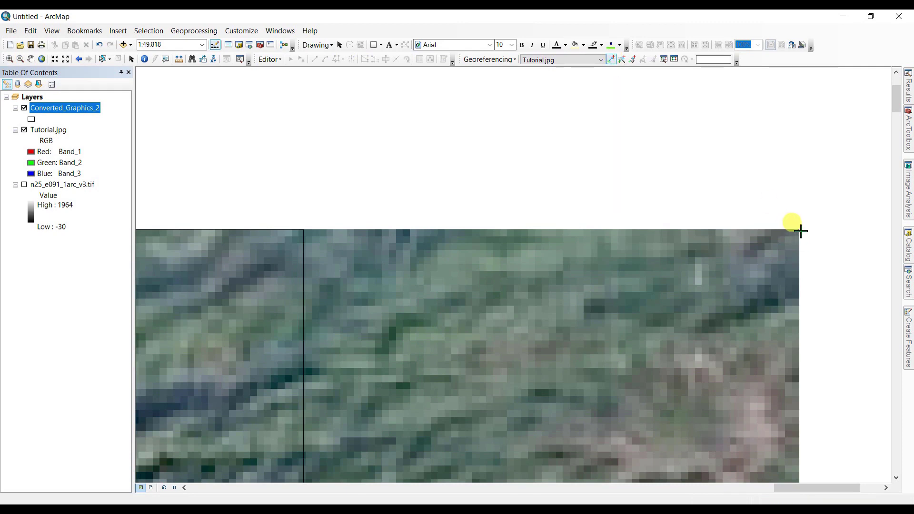
pyautogui.click(801, 231)
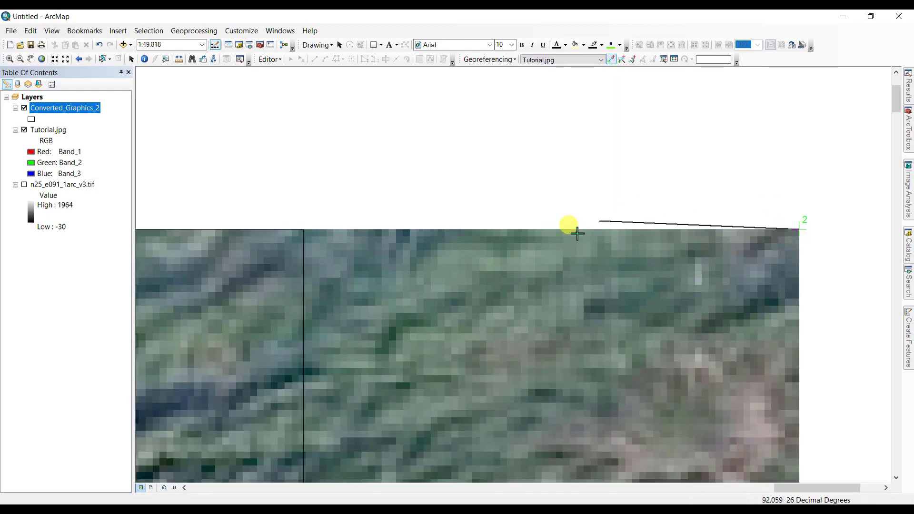
pyautogui.click(304, 231)
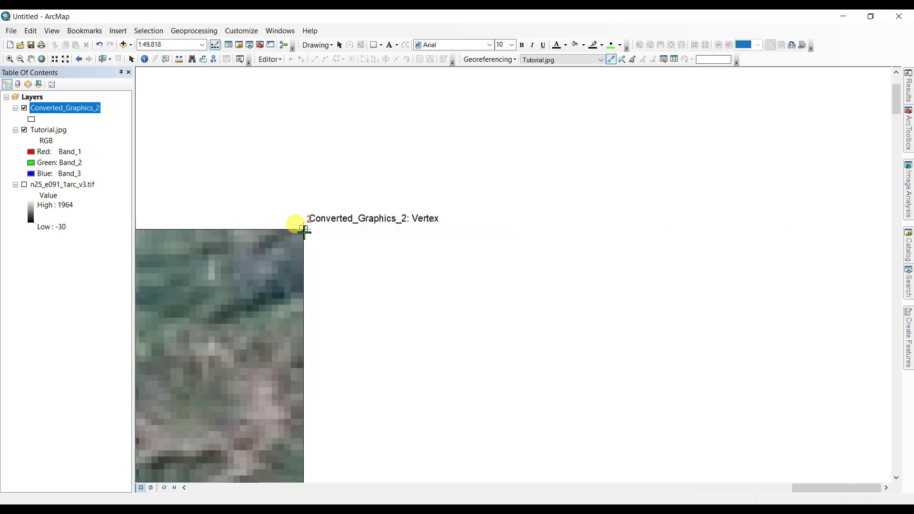
pyautogui.click(42, 59)
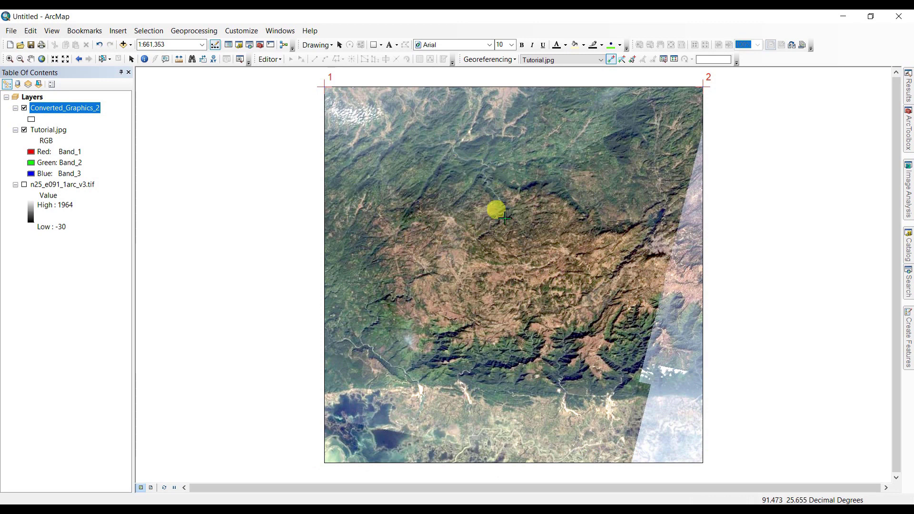
# Apply Update Georeferencing to Tutorial.jpg and check the result by toggling the image
pyautogui.click(491, 59)
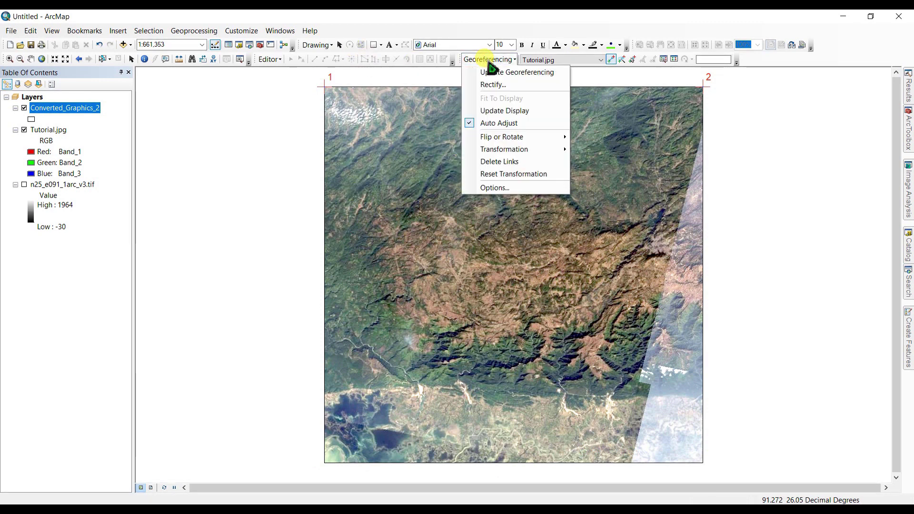
pyautogui.click(519, 72)
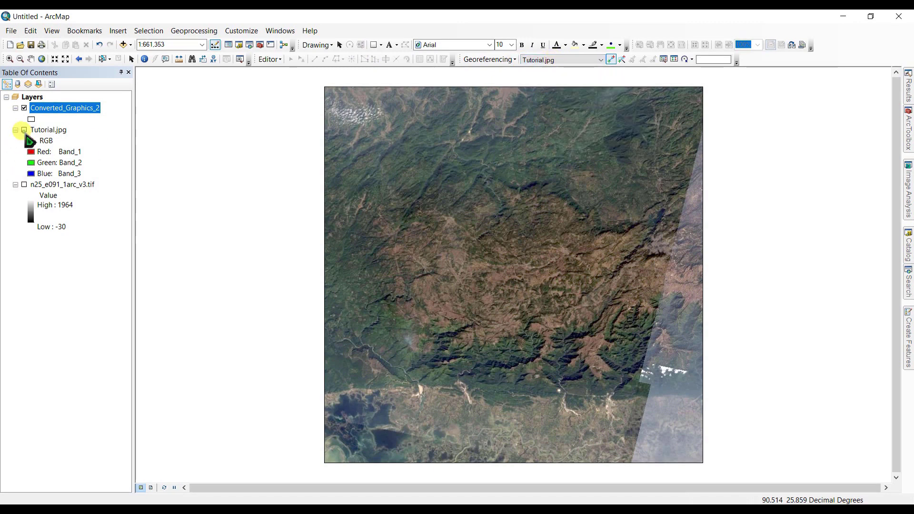
pyautogui.click(24, 129)
pyautogui.click(23, 130)
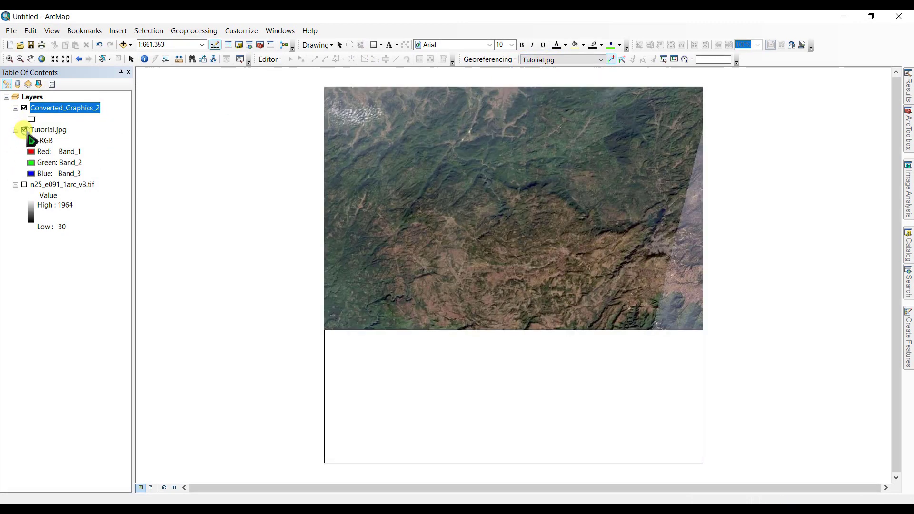
pyautogui.click(24, 130)
pyautogui.click(24, 130)
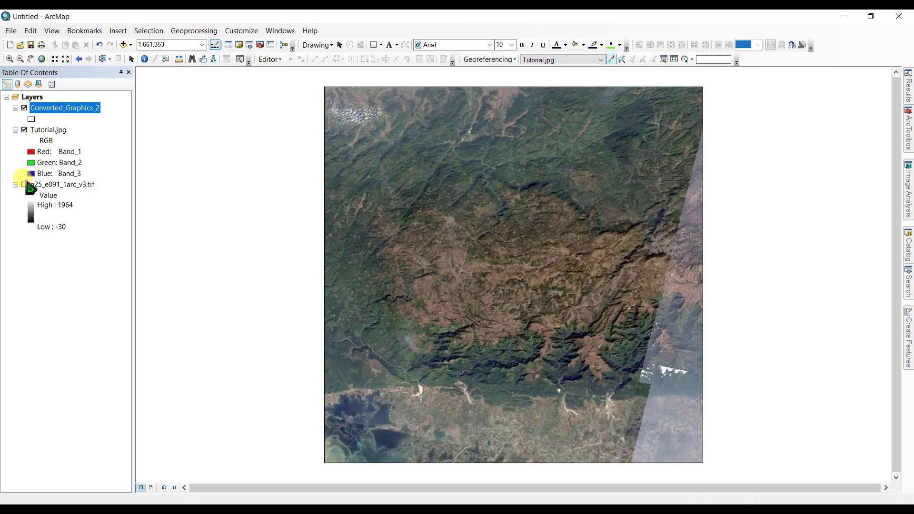
# Switch off the elevation raster, Tutorial.jpg and Converted_Graphics_2, leaving an empty map
pyautogui.click(24, 184)
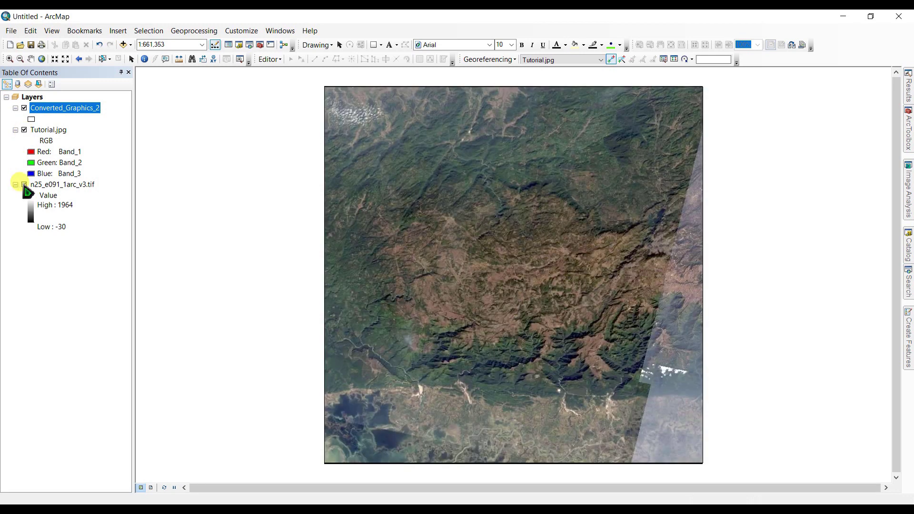
pyautogui.click(23, 184)
pyautogui.click(24, 129)
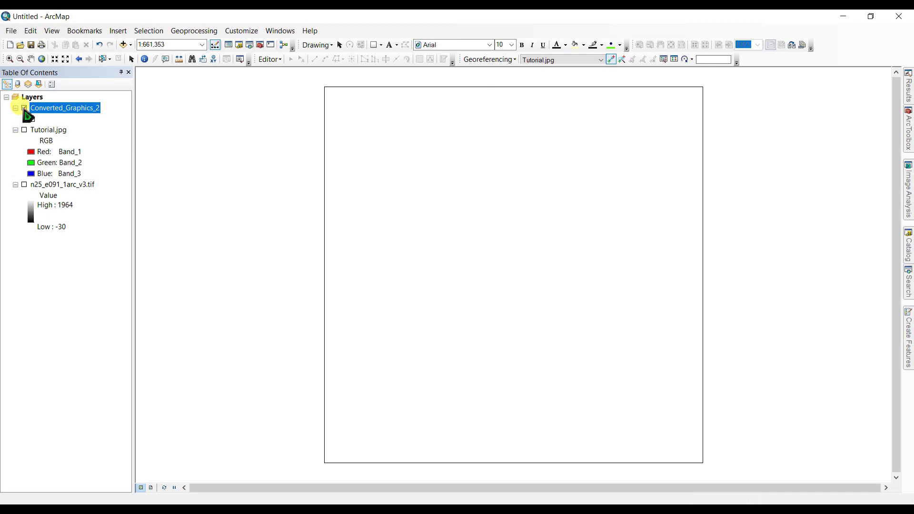
pyautogui.click(24, 108)
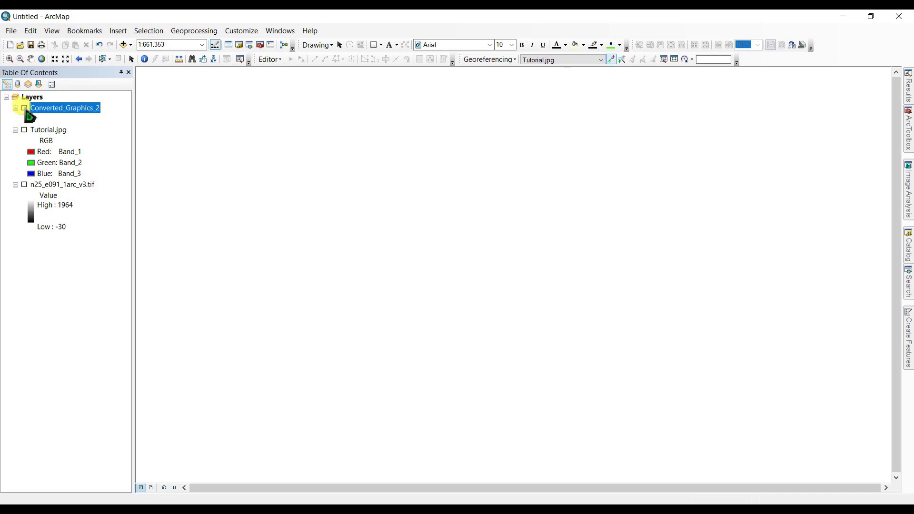
# In ArcScene, add n25_e091_1arc_v3.tif and orbit the grey terrain surface
pyautogui.click(842, 16)
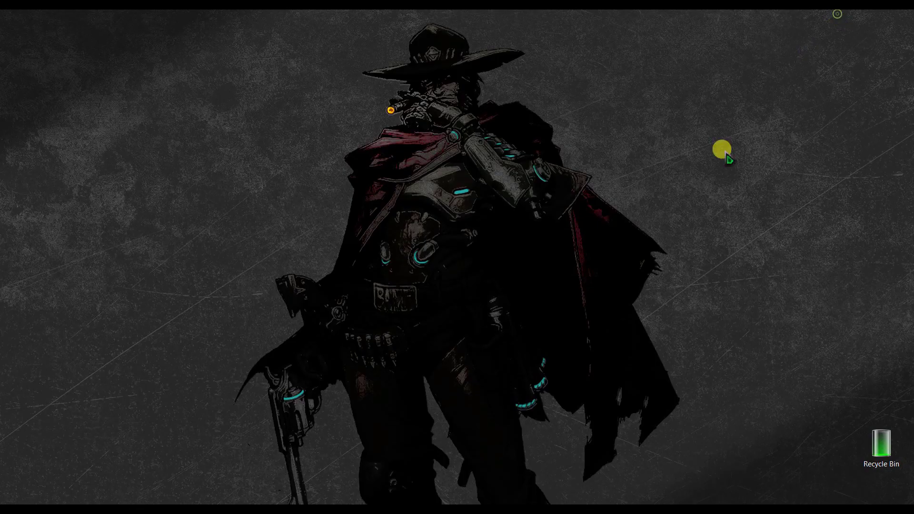
pyautogui.click(453, 470)
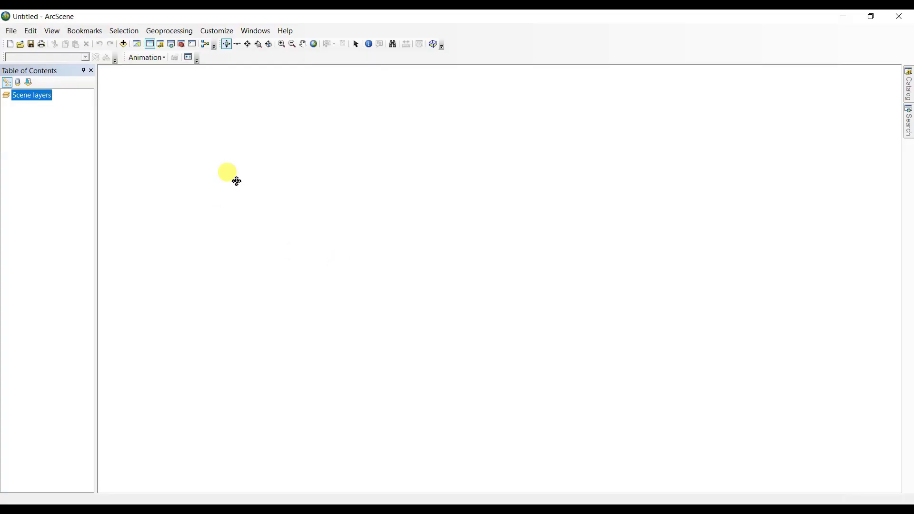
pyautogui.click(124, 44)
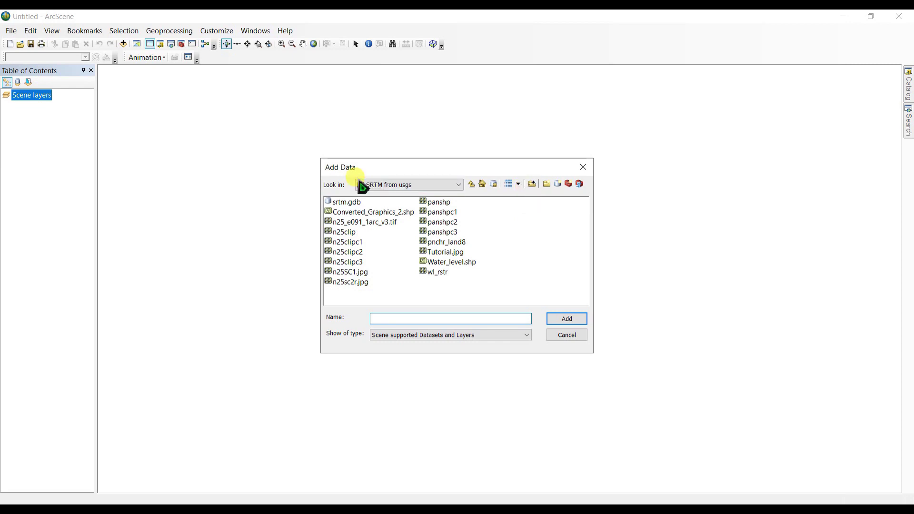
pyautogui.click(354, 223)
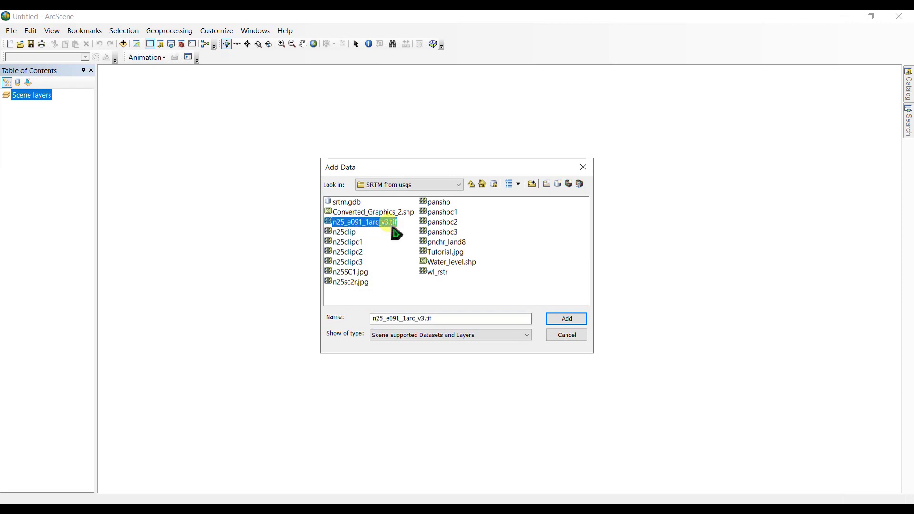
pyautogui.click(566, 320)
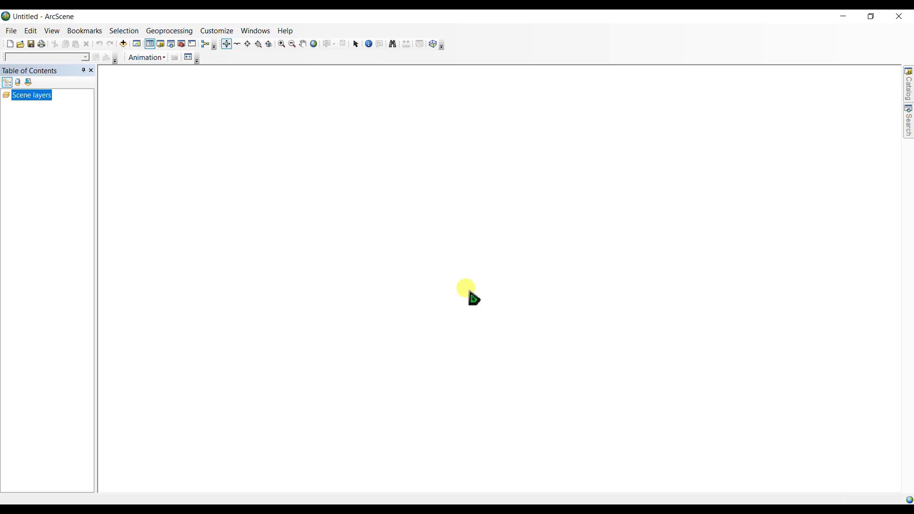
pyautogui.moveTo(471, 291); pyautogui.dragTo(491, 379)
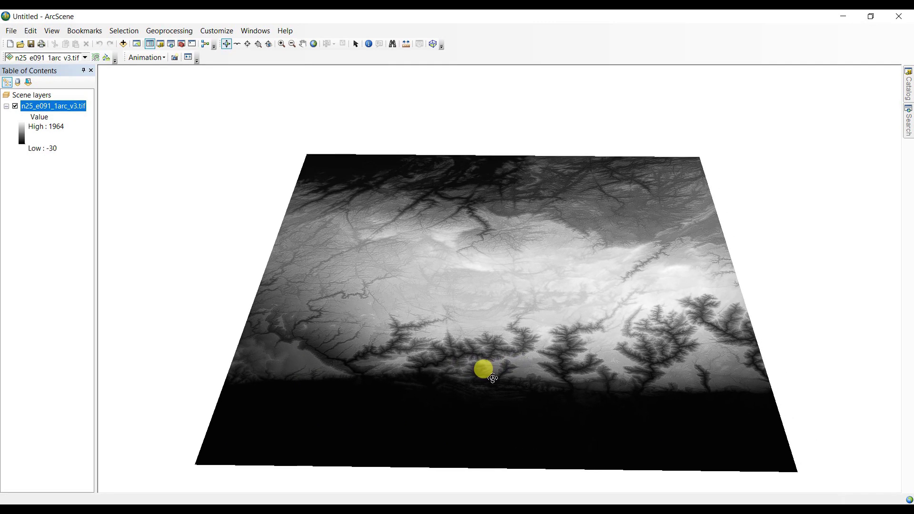
# Add the Tutorial.jpg satellite image to the scene
pyautogui.click(123, 43)
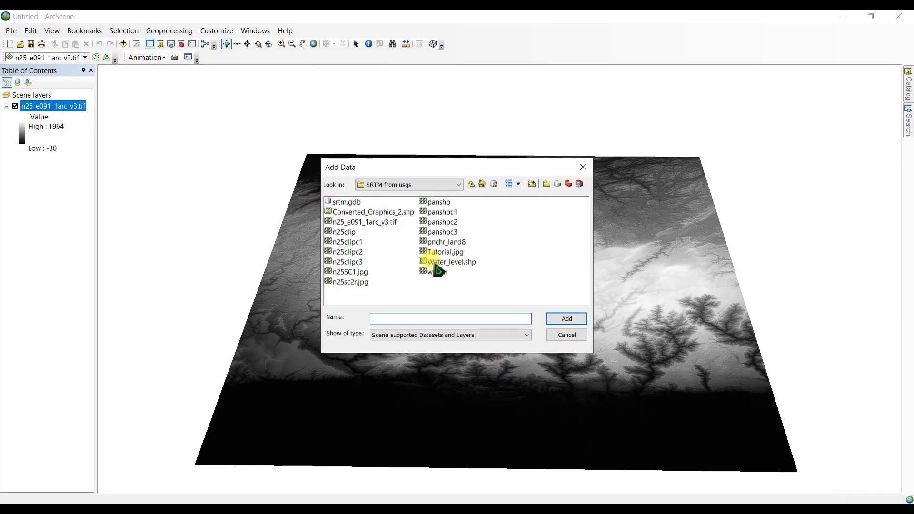
pyautogui.click(445, 252)
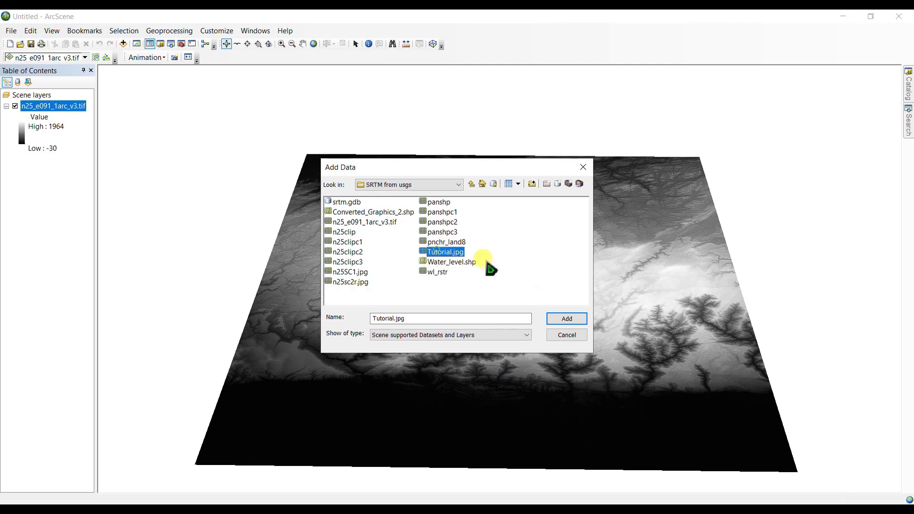
pyautogui.click(564, 320)
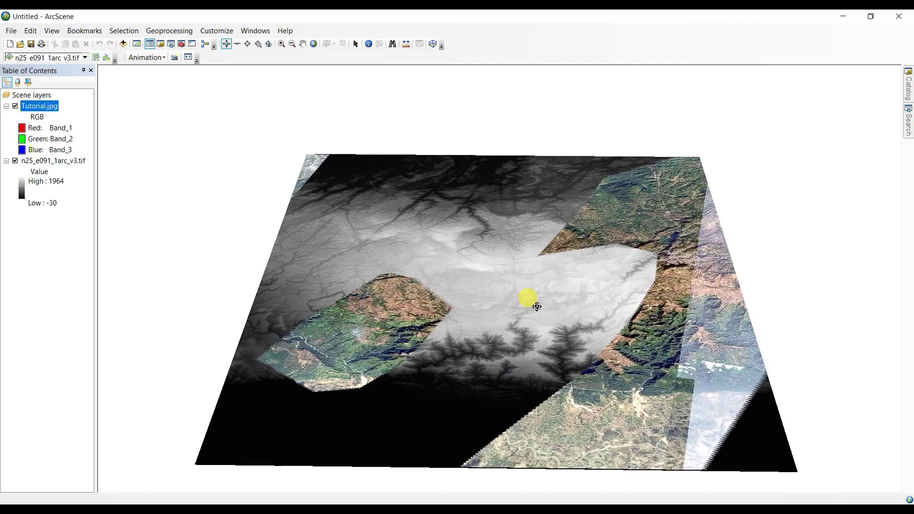
# Hide the n25_e091_1arc_v3.tif elevation layer, tilt the scene, then show the layer again
pyautogui.click(15, 161)
pyautogui.moveTo(367, 337)
pyautogui.mouseDown()
pyautogui.moveTo(271, 326)
pyautogui.moveTo(417, 345)
pyautogui.moveTo(376, 343)
pyautogui.mouseUp()
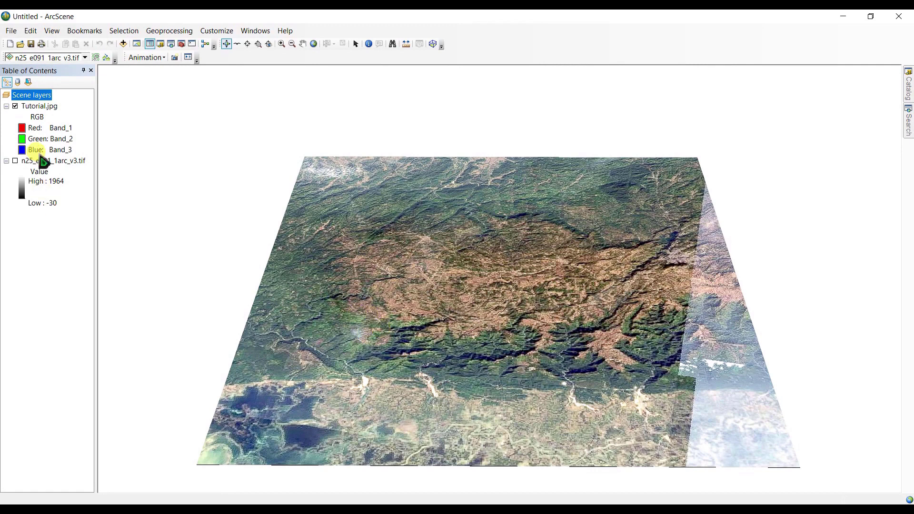
pyautogui.click(15, 161)
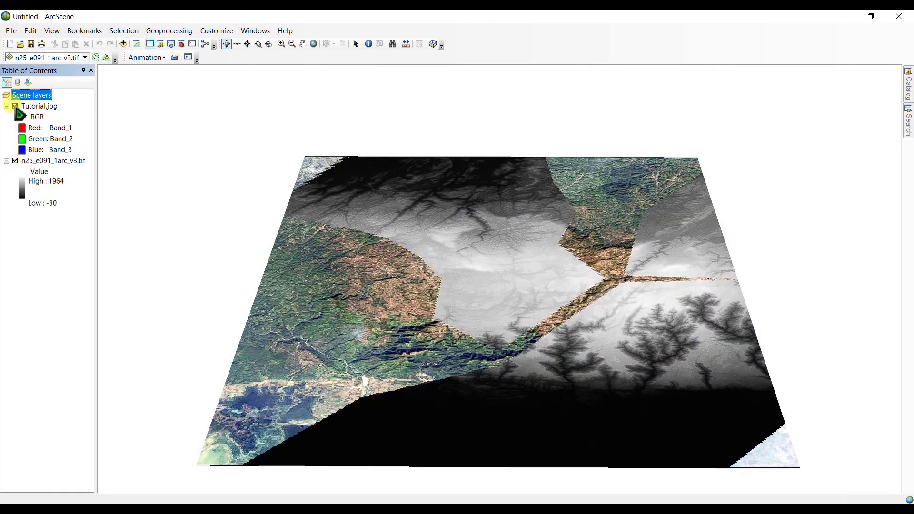
# Hide Tutorial.jpg and set n25_e091_1arc_v3.tif base heights to float on a custom surface
pyautogui.click(16, 106)
pyautogui.rightClick(41, 161)
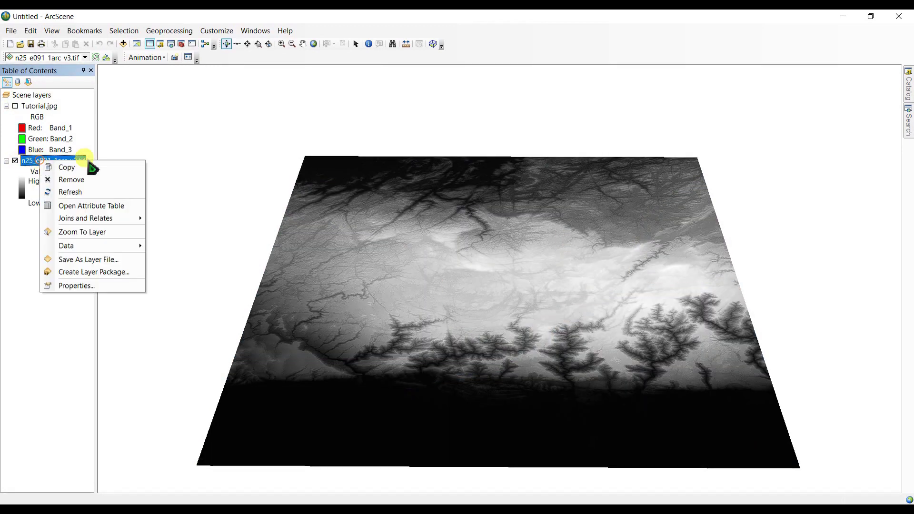
pyautogui.click(80, 286)
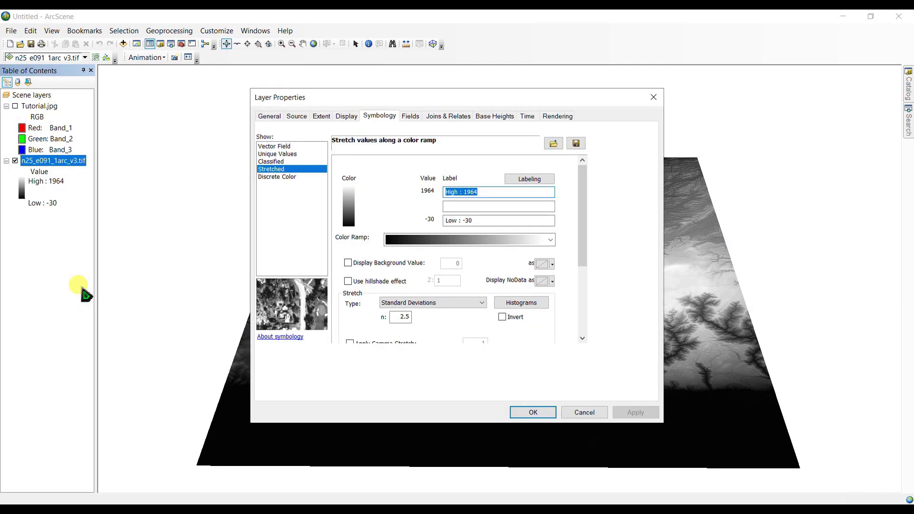
pyautogui.click(495, 116)
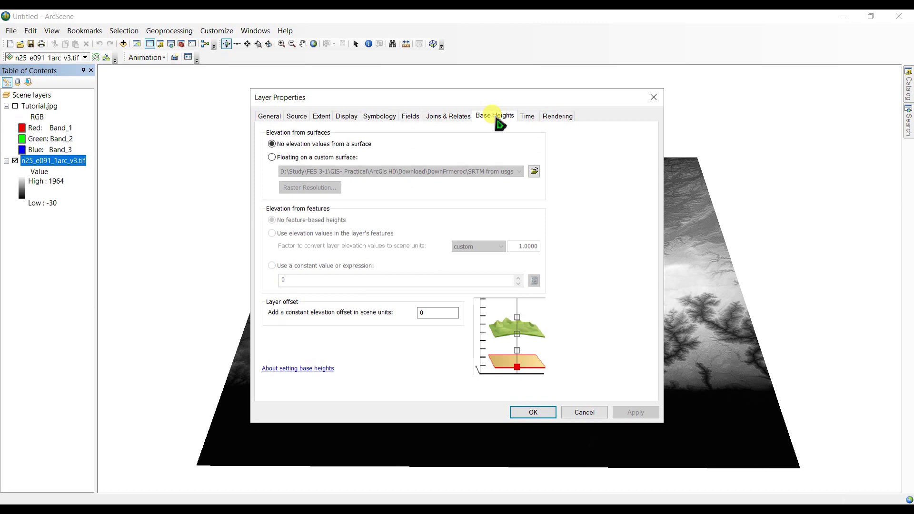
pyautogui.click(272, 157)
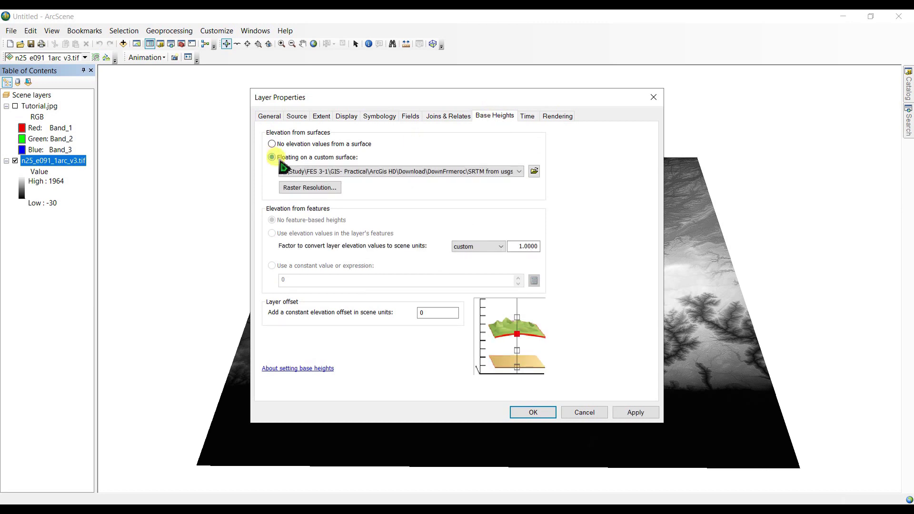
pyautogui.press('Return')
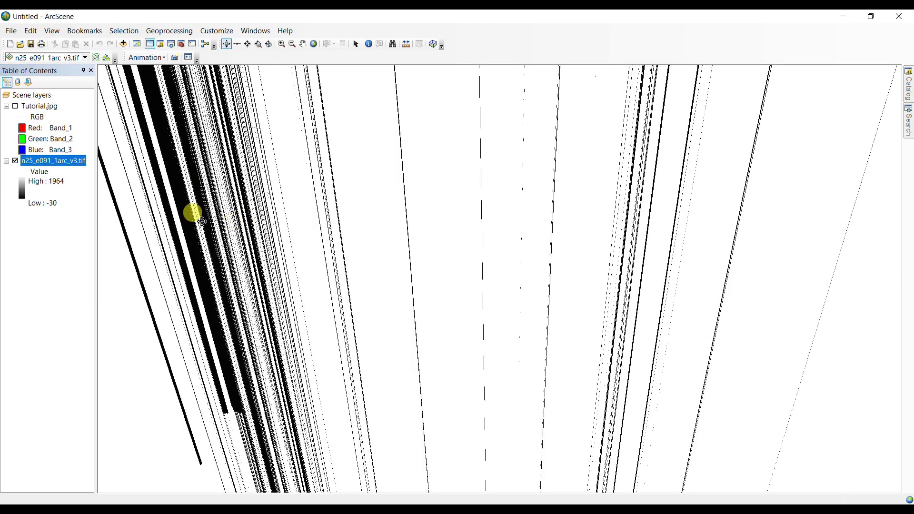
# Apply a vertical exaggeration calculated from extent, orbit the relief, and turn Tutorial.jpg back on
pyautogui.rightClick(41, 163)
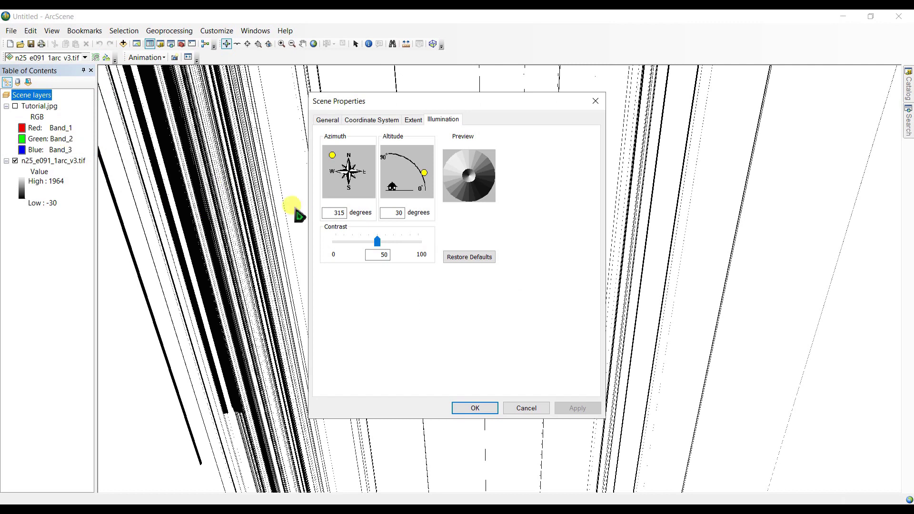
pyautogui.click(333, 121)
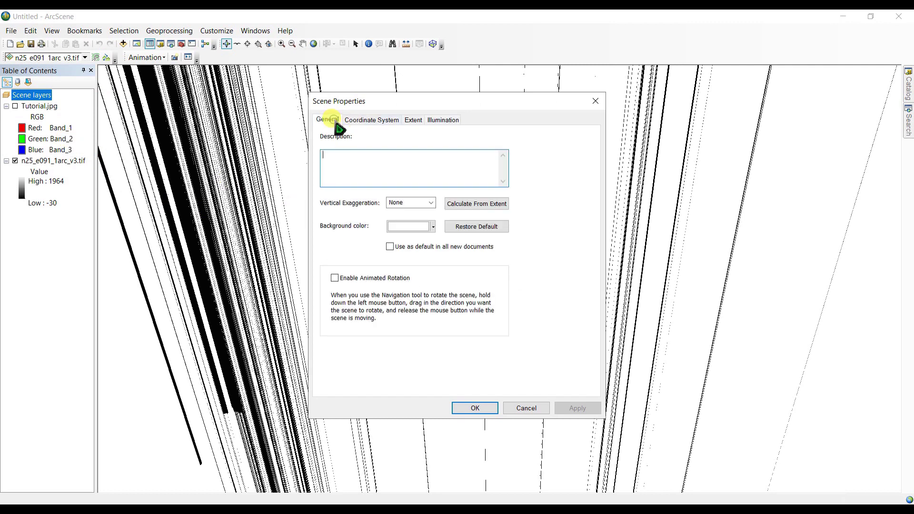
pyautogui.click(431, 202)
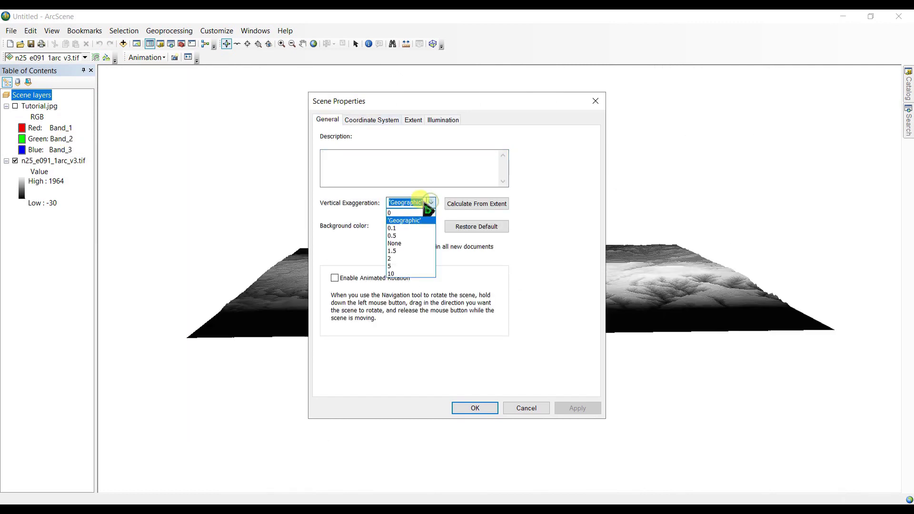
pyautogui.click(476, 215)
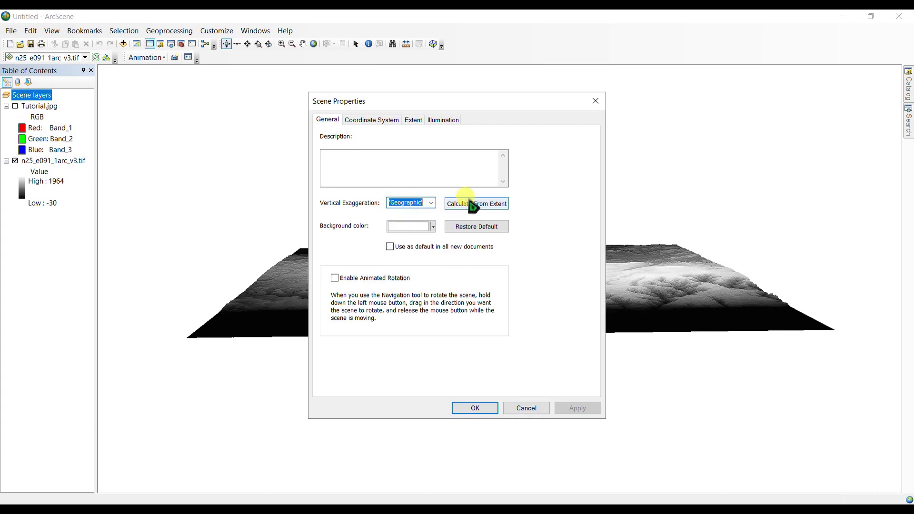
pyautogui.click(472, 205)
pyautogui.click(563, 409)
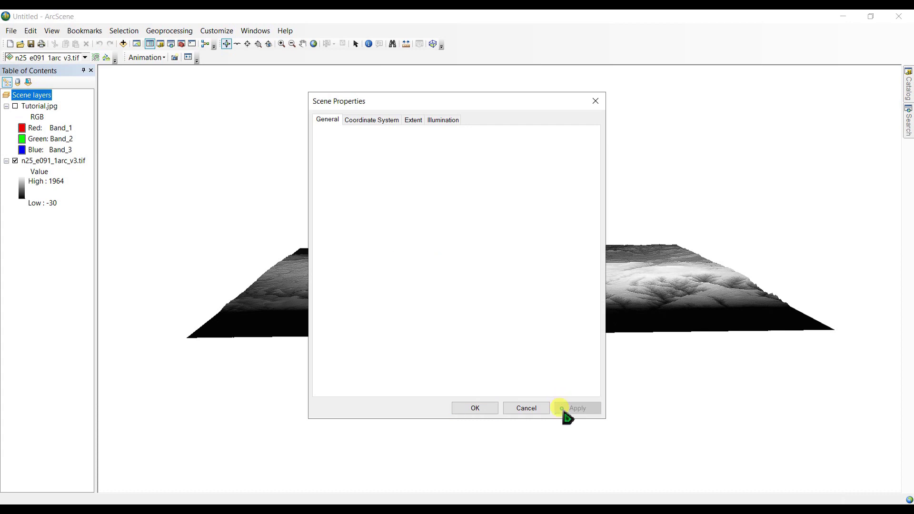
pyautogui.click(475, 408)
pyautogui.moveTo(482, 408); pyautogui.dragTo(521, 347)
pyautogui.click(15, 106)
# Set Tutorial.jpg base heights to float on the n25_e091_1arc_v3.tif surface and apply
pyautogui.rightClick(27, 108)
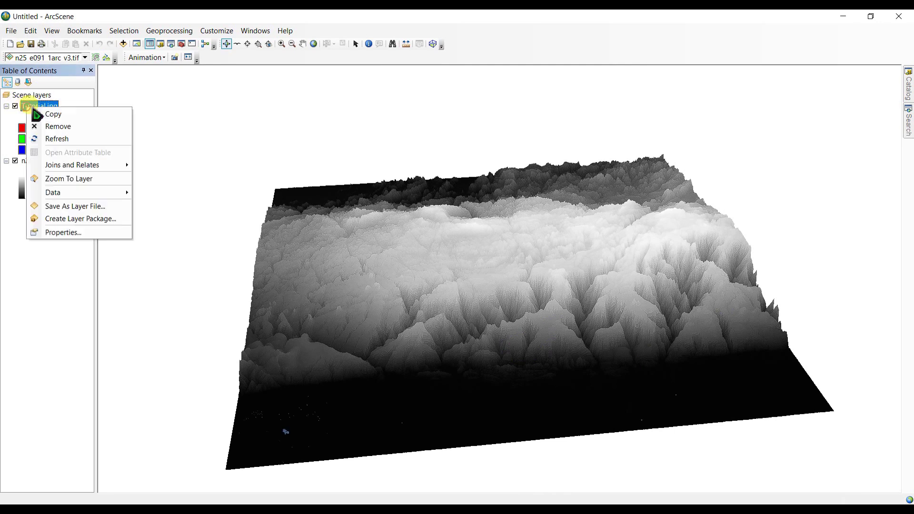
pyautogui.click(66, 233)
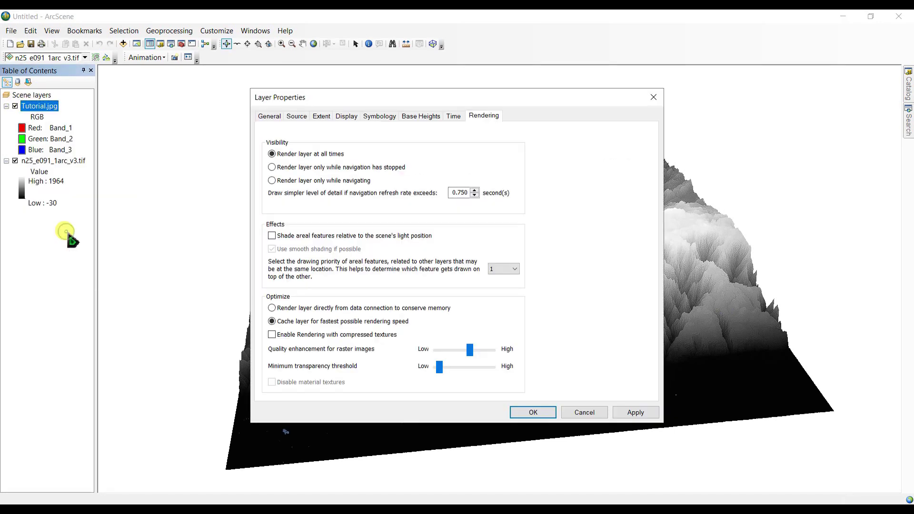
pyautogui.click(423, 116)
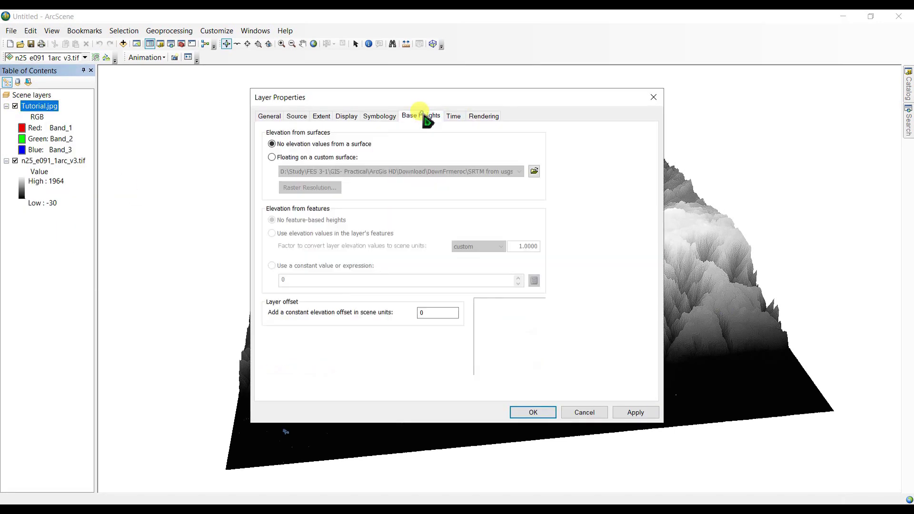
pyautogui.click(294, 158)
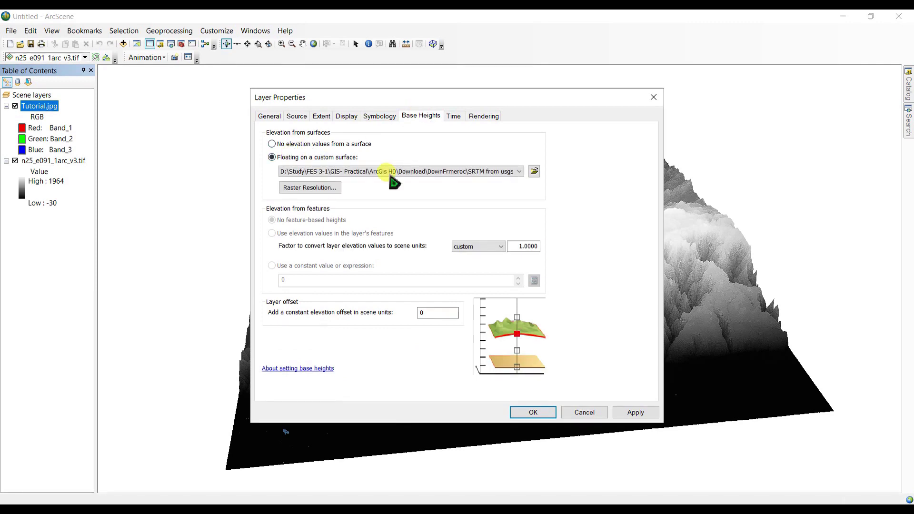
pyautogui.click(519, 172)
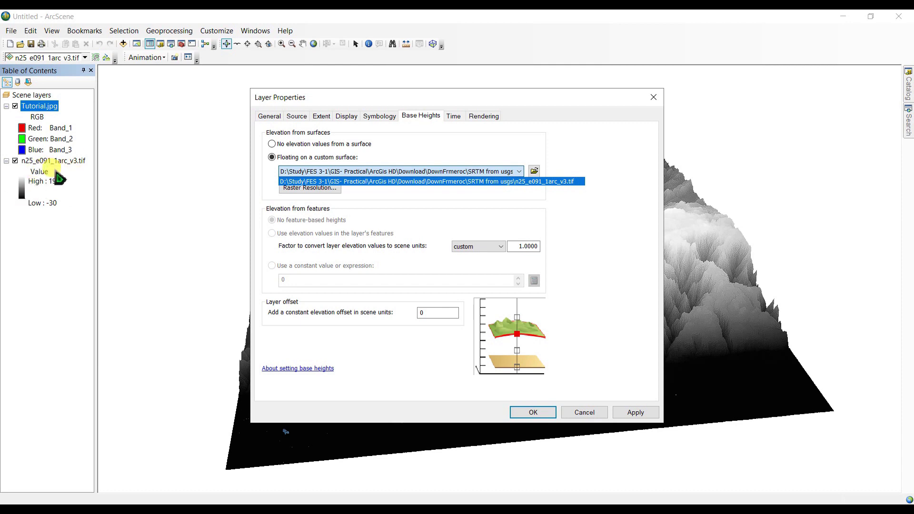
pyautogui.click(631, 414)
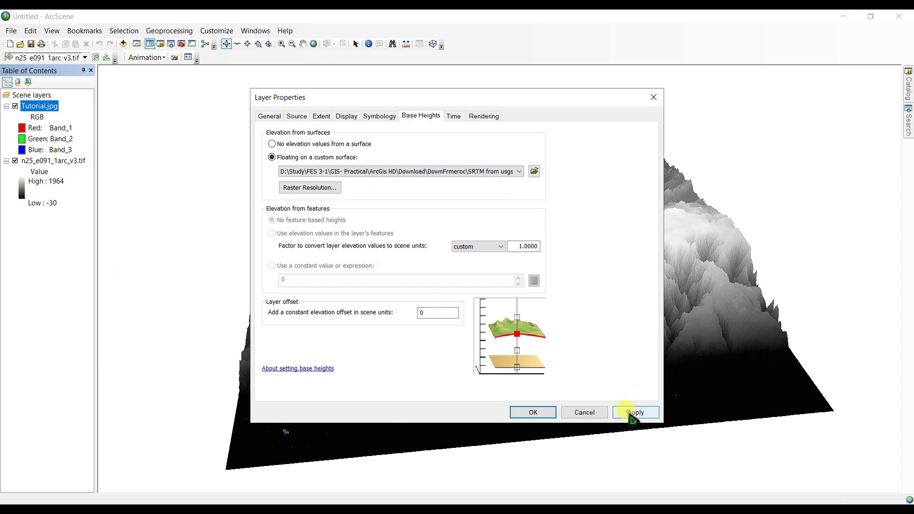
pyautogui.click(635, 415)
# Confirm the layer settings, hide the grey elevation layer, and orbit to view the draped image
pyautogui.click(534, 413)
pyautogui.click(15, 160)
pyautogui.moveTo(565, 308); pyautogui.dragTo(459, 281)
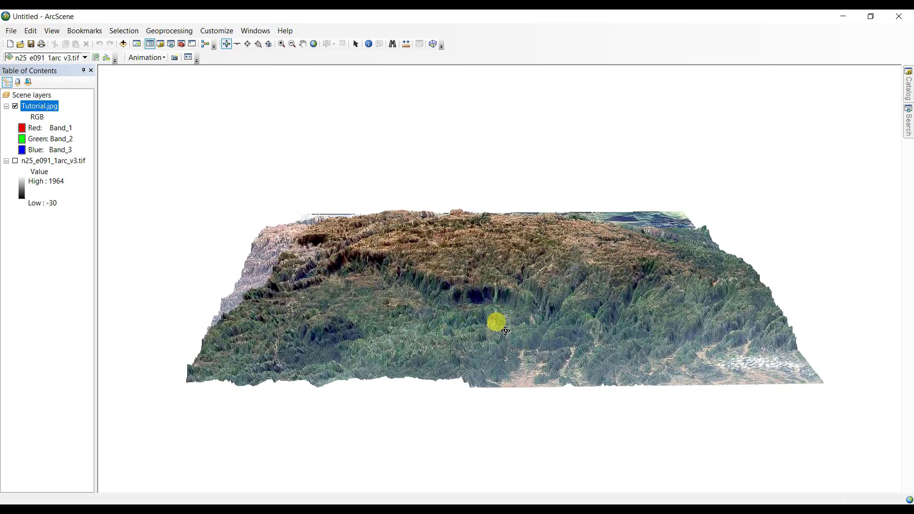
pyautogui.moveTo(379, 327); pyautogui.dragTo(626, 292)
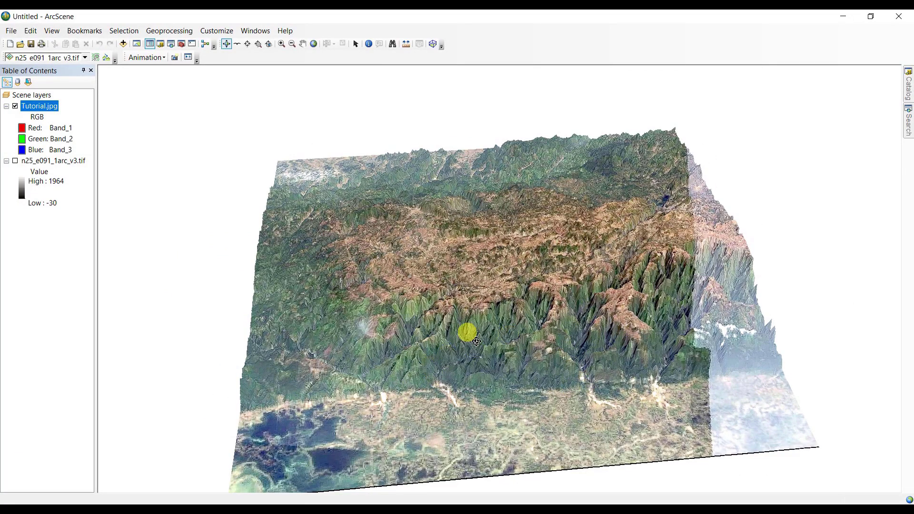
pyautogui.moveTo(468, 331)
pyautogui.mouseDown()
pyautogui.moveTo(425, 339)
pyautogui.moveTo(449, 330)
pyautogui.mouseUp()
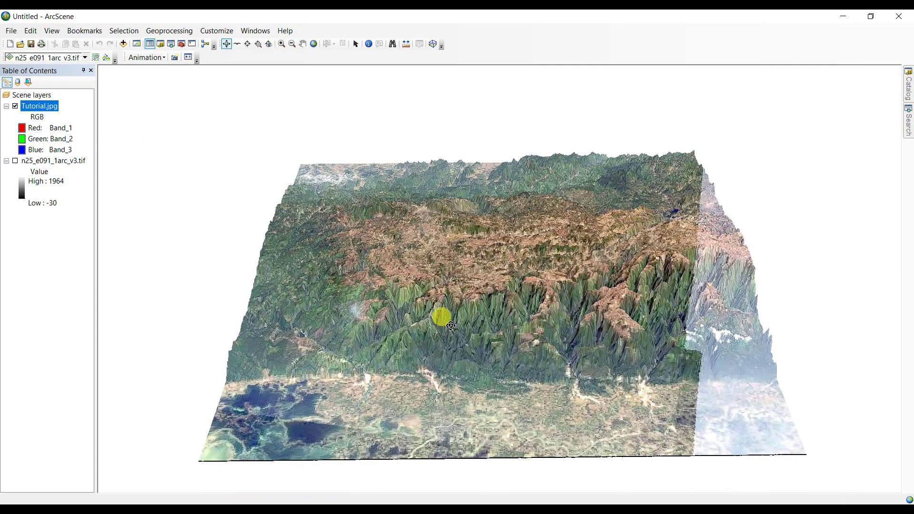
# Add Water_level.shp to the scene
pyautogui.click(123, 44)
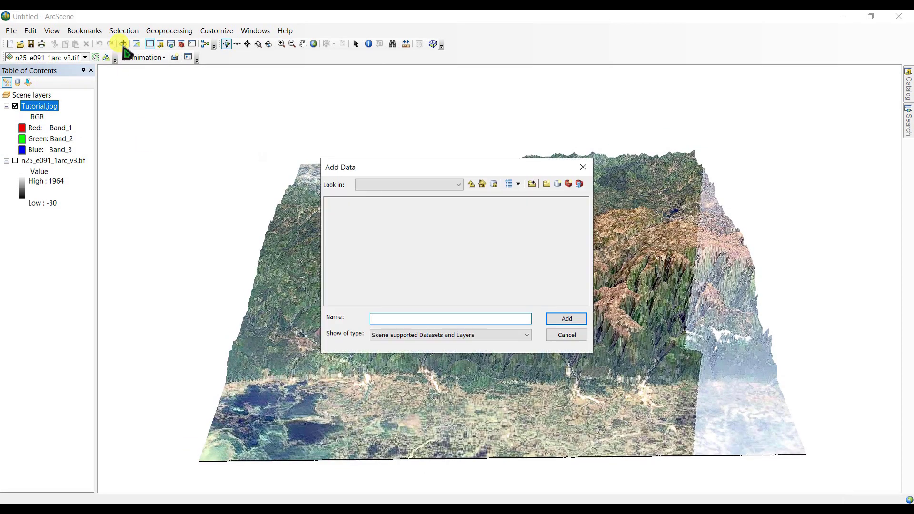
pyautogui.click(455, 262)
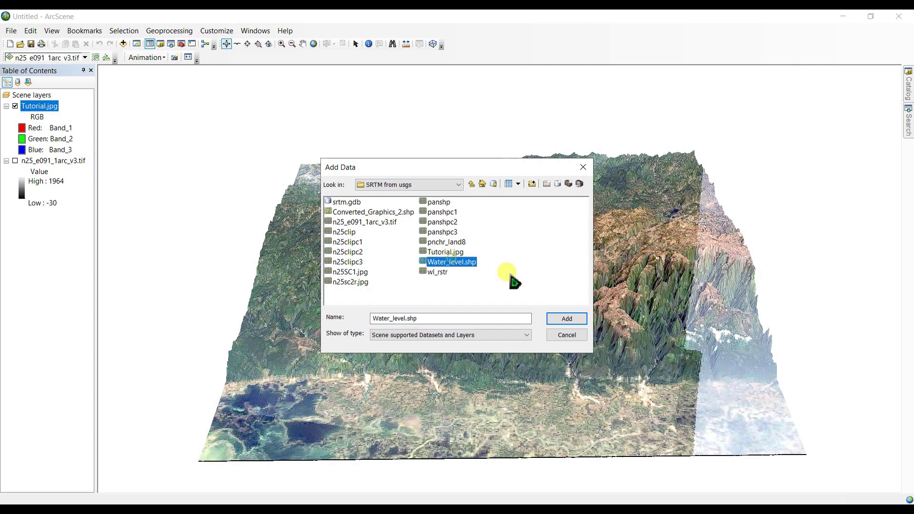
pyautogui.click(567, 321)
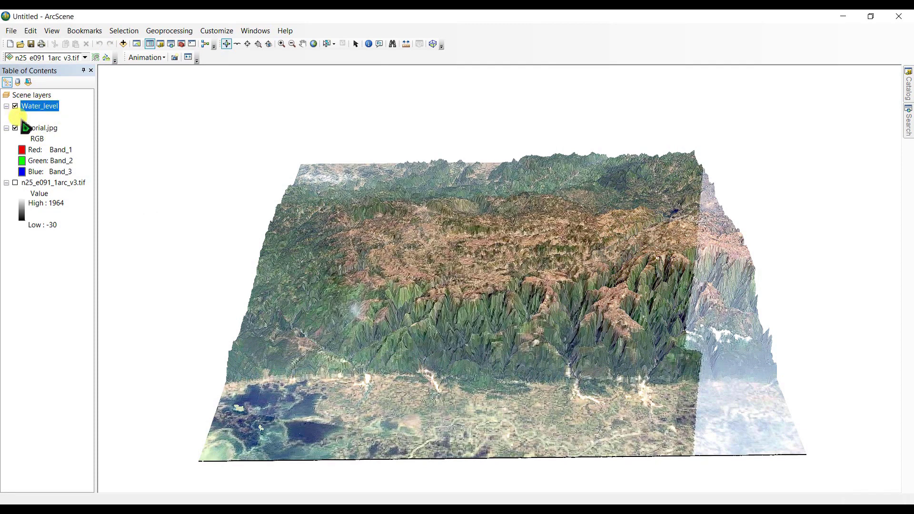
# Give the Water_level symbol a blue fill and orbit to view the water
pyautogui.click(21, 117)
pyautogui.scroll(-1, 181, 260)
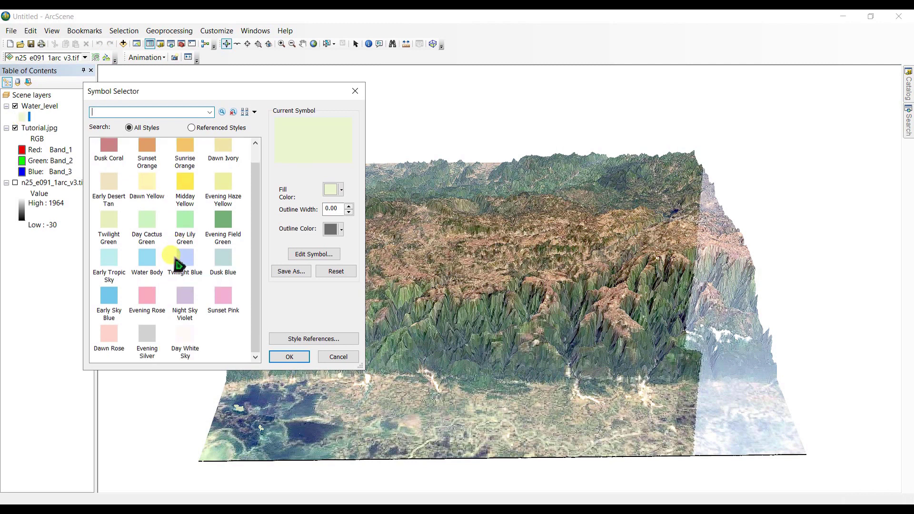
pyautogui.click(337, 190)
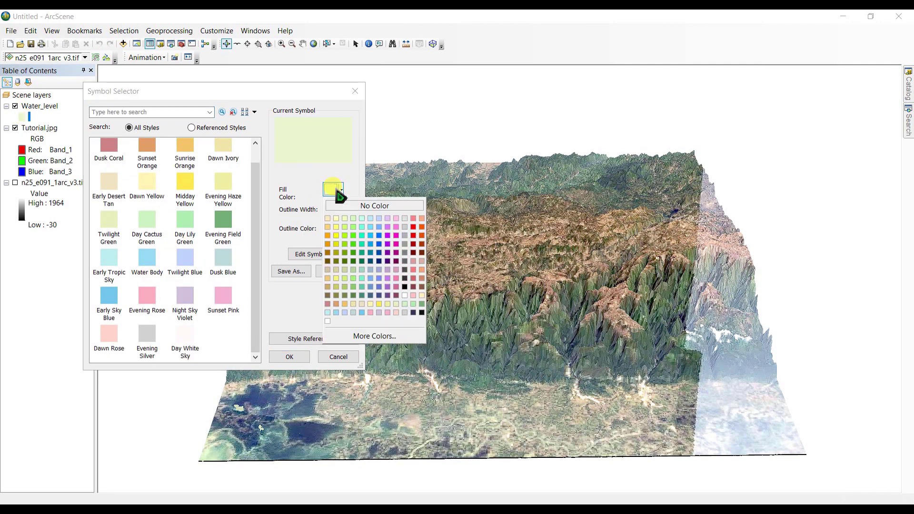
pyautogui.click(383, 261)
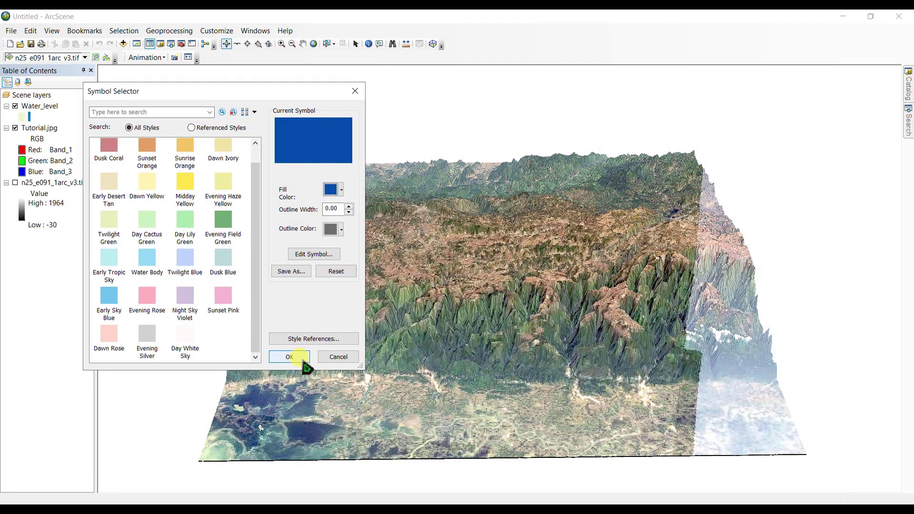
pyautogui.click(292, 357)
pyautogui.moveTo(276, 381); pyautogui.dragTo(536, 368)
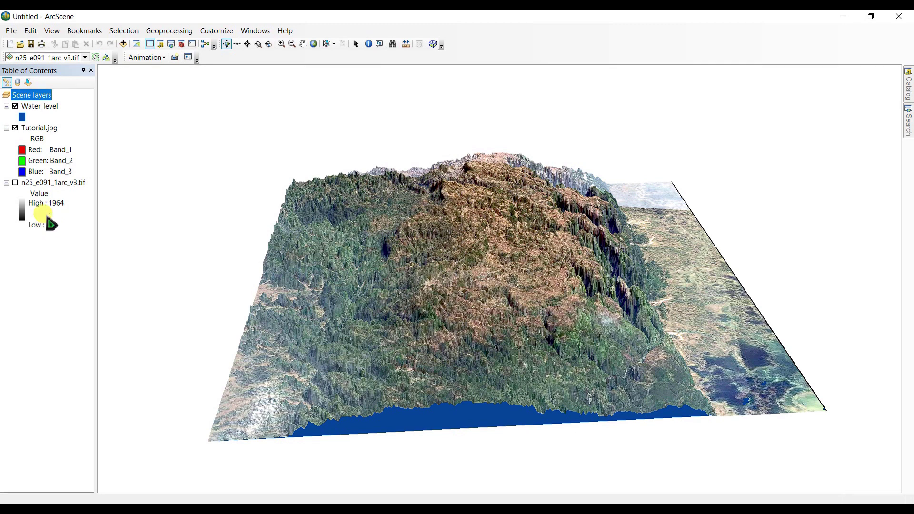
# Set the Water_level base-height layer offset to 7 and orbit to view the raised water
pyautogui.rightClick(38, 106)
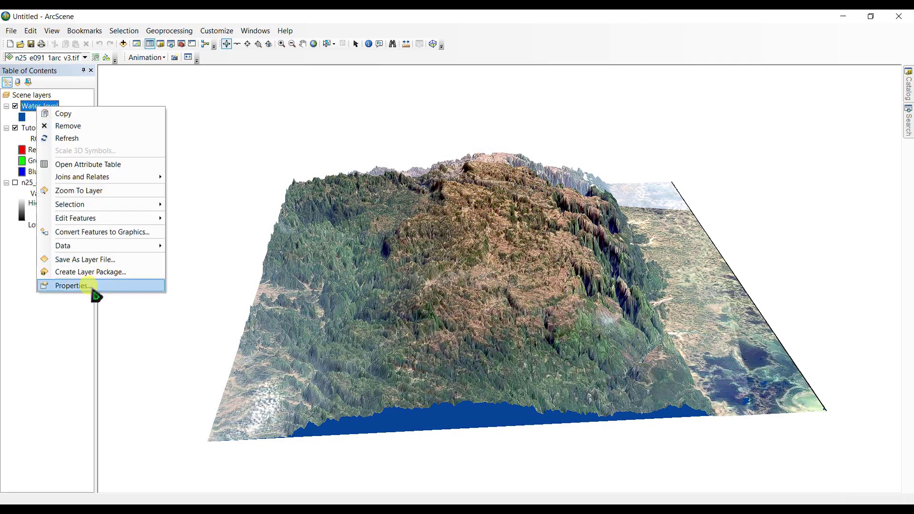
pyautogui.click(90, 286)
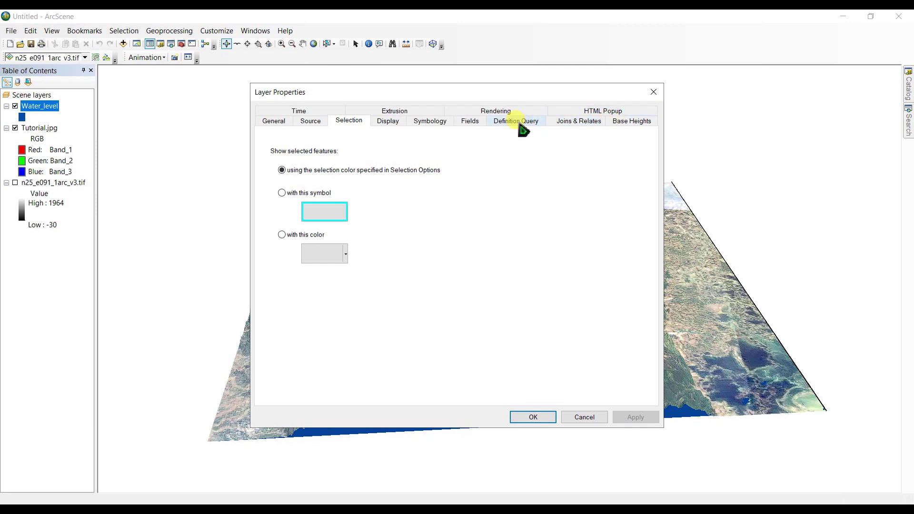
pyautogui.click(636, 113)
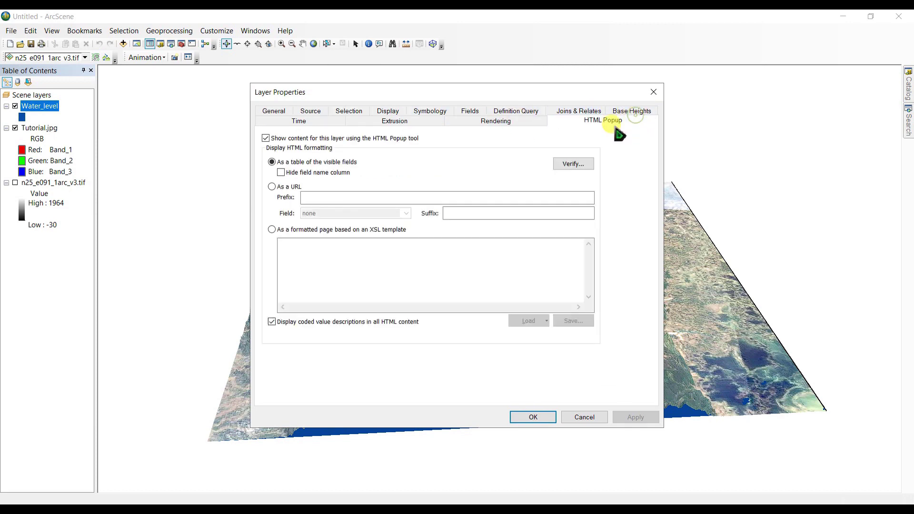
pyautogui.click(629, 112)
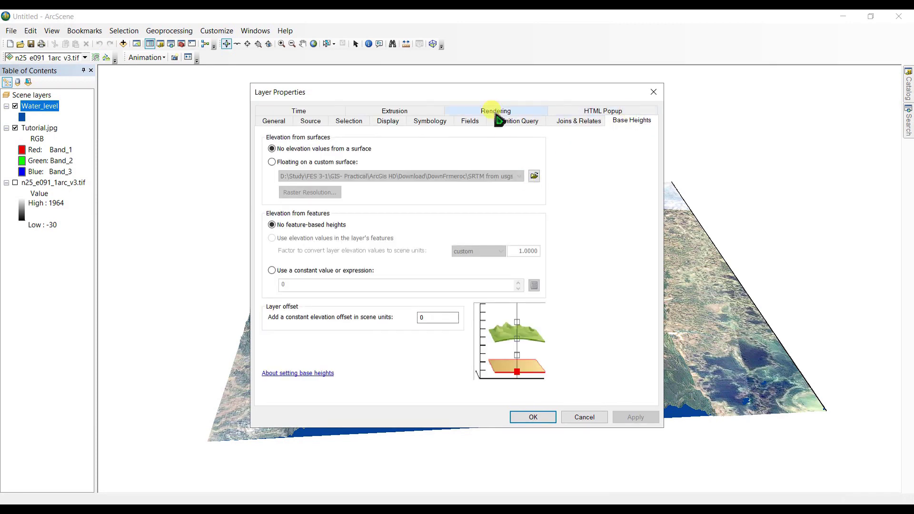
pyautogui.moveTo(490, 96); pyautogui.dragTo(277, 120)
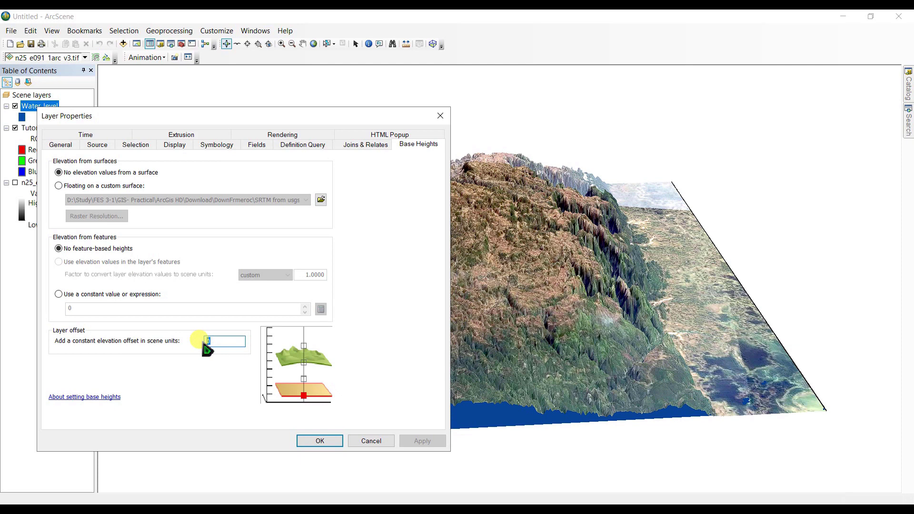
pyautogui.write('7')
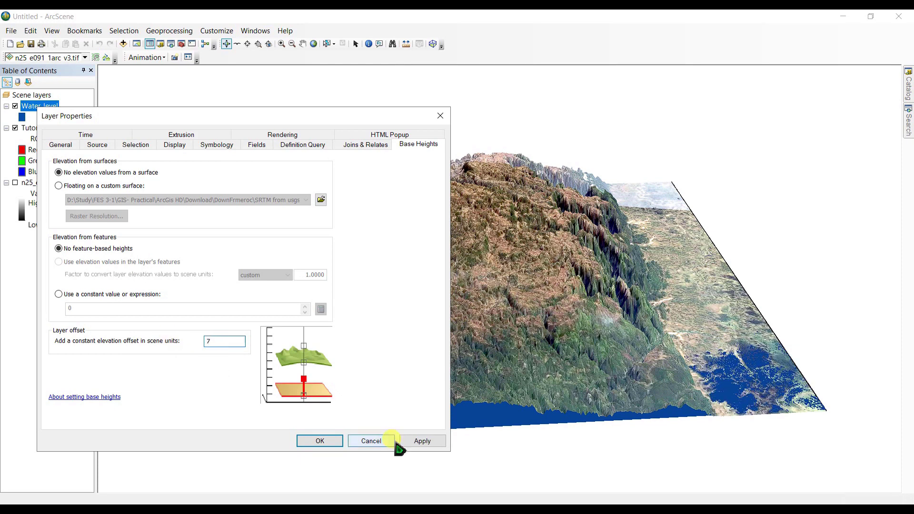
pyautogui.click(423, 442)
pyautogui.click(333, 440)
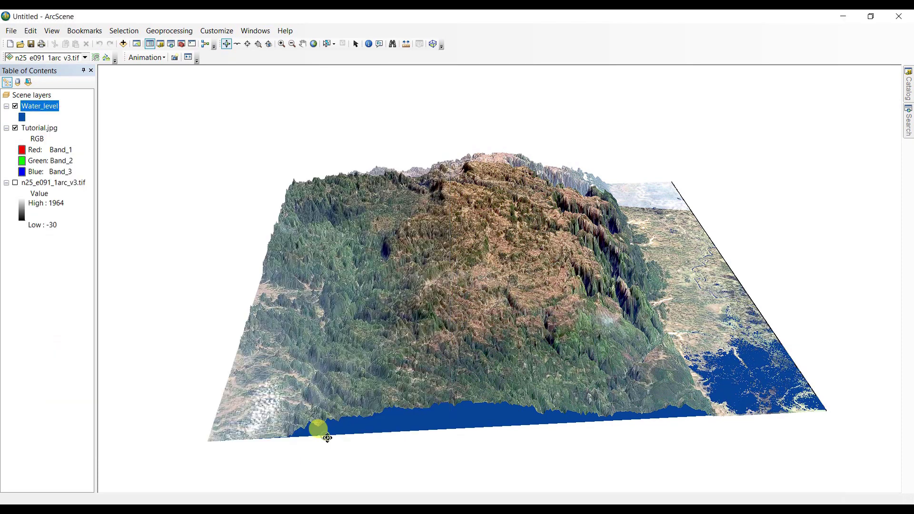
pyautogui.moveTo(581, 378); pyautogui.dragTo(425, 382)
pyautogui.click(269, 416)
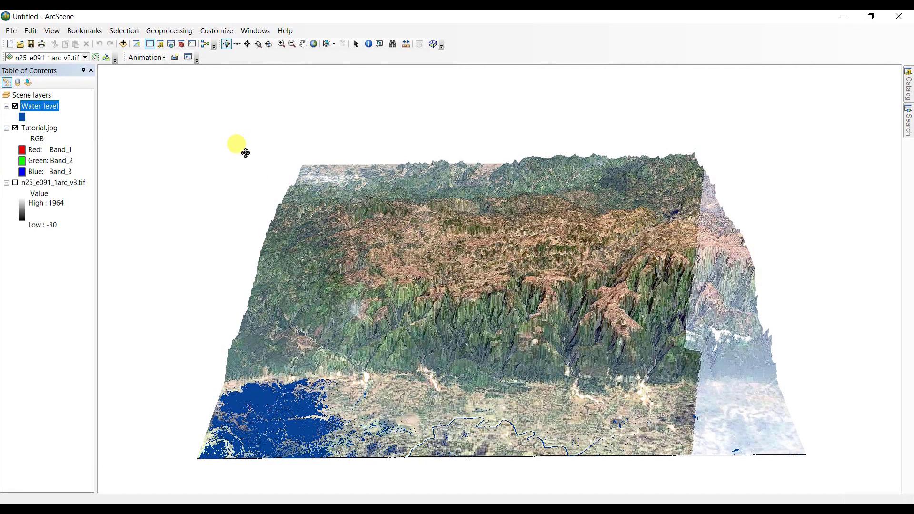
# Open the Animation Manager from the Animation toolbar menu
pyautogui.rightClick(486, 43)
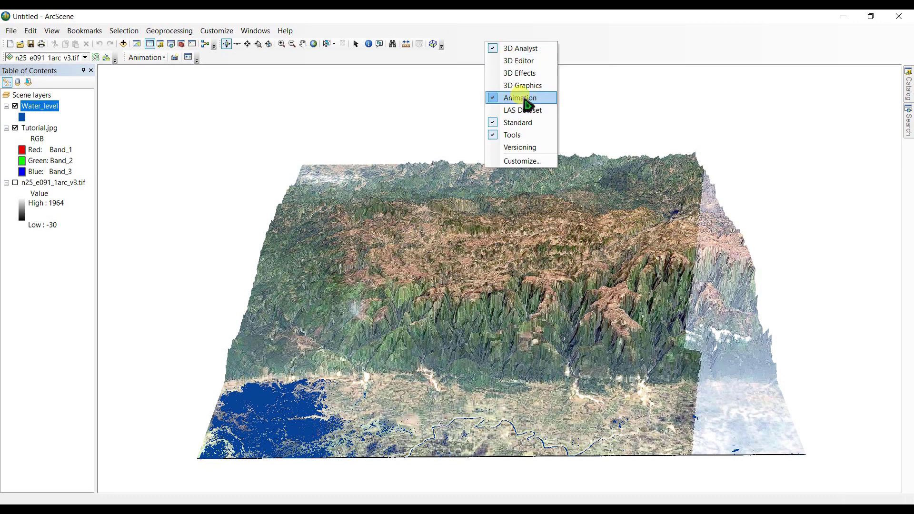
pyautogui.click(355, 56)
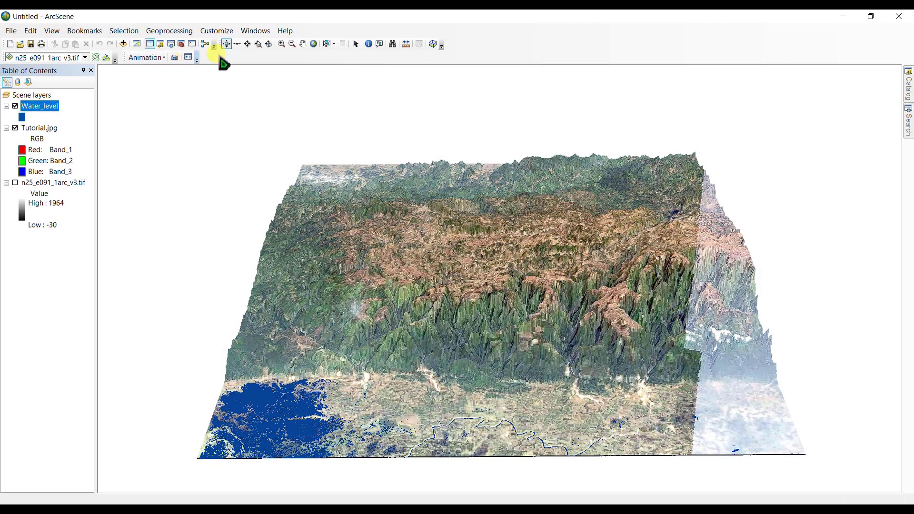
pyautogui.click(160, 58)
pyautogui.click(181, 189)
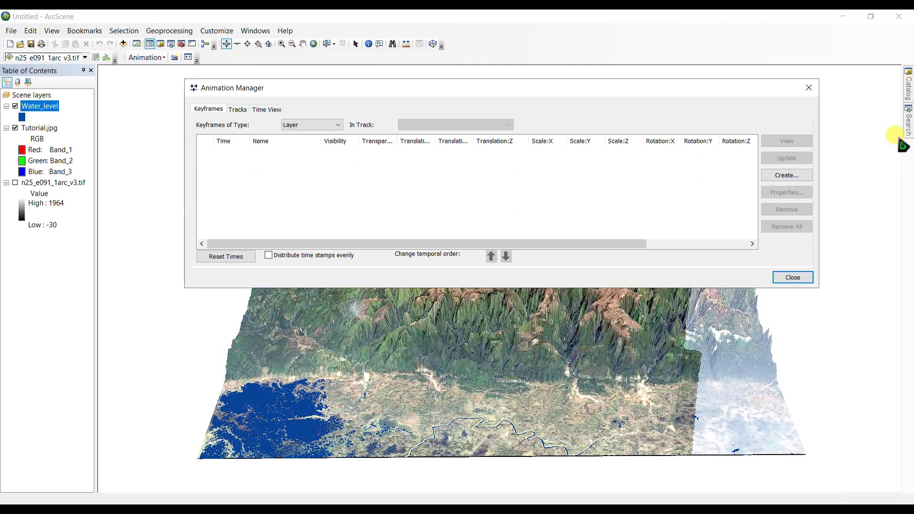
# Create a new layer track with ten Water_level keyframes
pyautogui.click(804, 176)
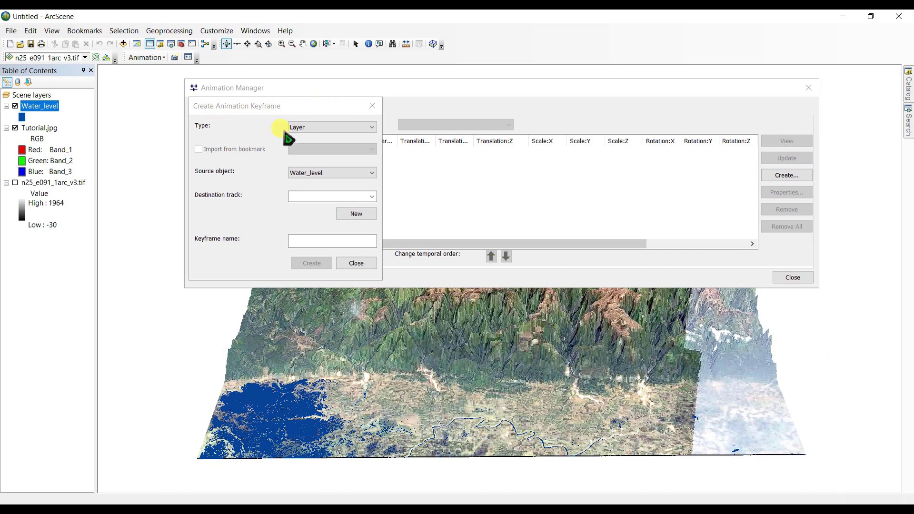
pyautogui.click(356, 214)
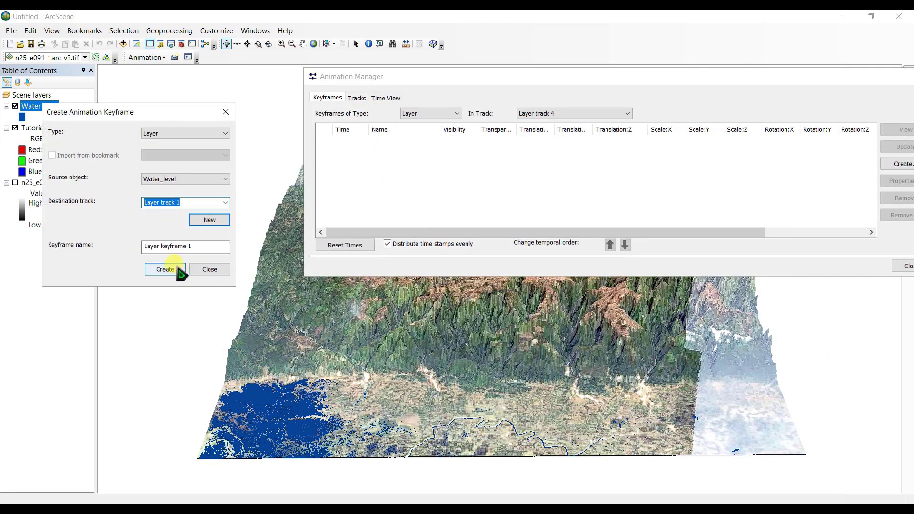
pyautogui.click(179, 270)
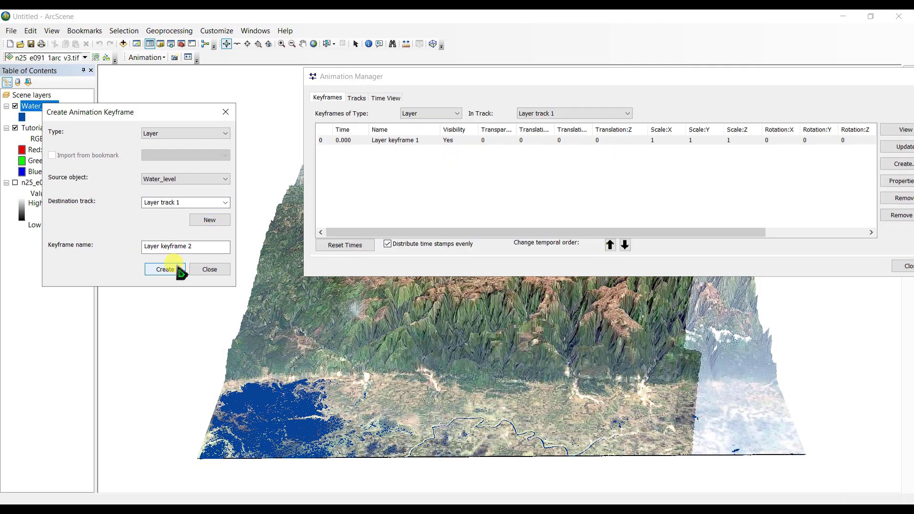
pyautogui.click(176, 269)
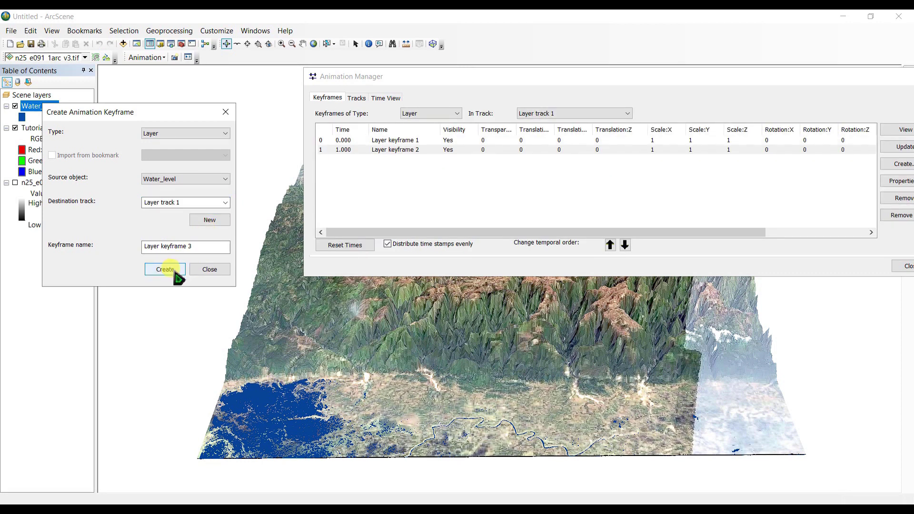
pyautogui.click(174, 273)
pyautogui.click(174, 273)
pyautogui.click(174, 273)
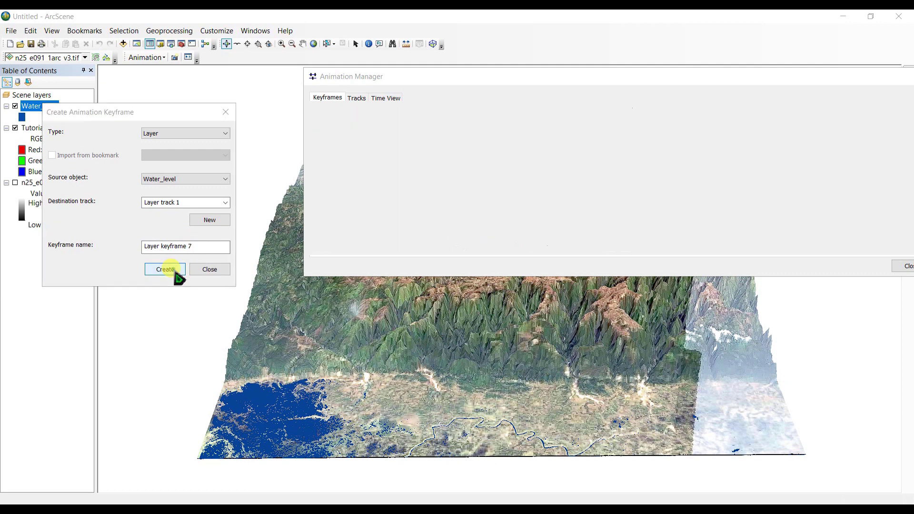
pyautogui.click(174, 273)
pyautogui.click(175, 273)
pyautogui.click(174, 273)
pyautogui.click(174, 273)
pyautogui.click(174, 272)
pyautogui.click(209, 269)
pyautogui.click(509, 185)
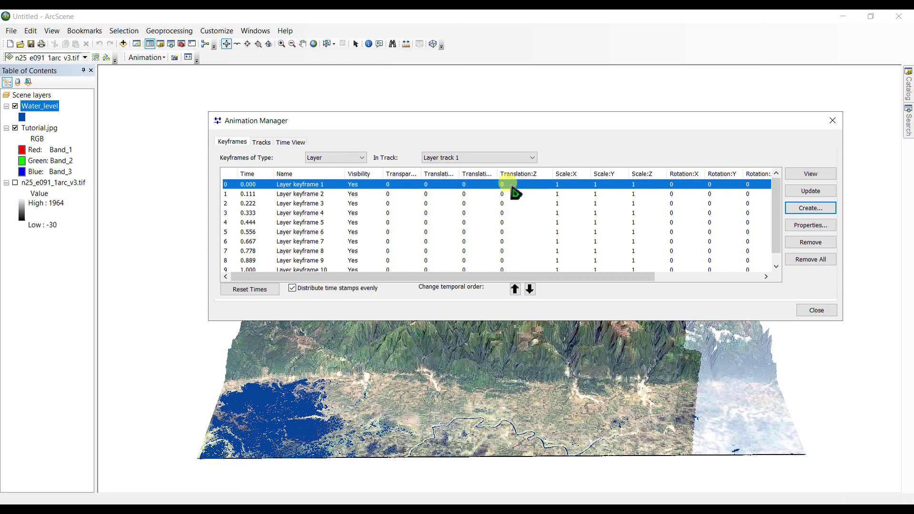
# Enter Translation Z values 7, 20, 30 … 90, 100 for the keyframes and close the manager
pyautogui.click(511, 185)
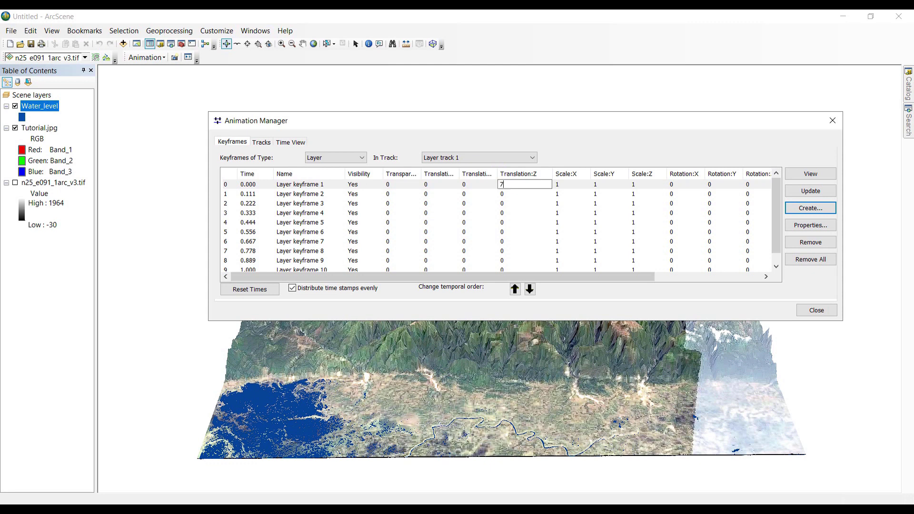
pyautogui.click(506, 192)
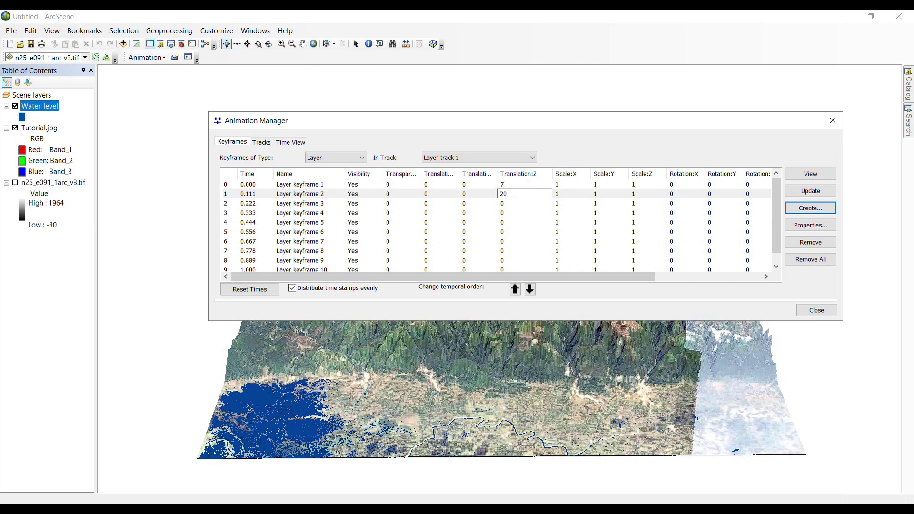
pyautogui.press('Return')
pyautogui.press('Return')
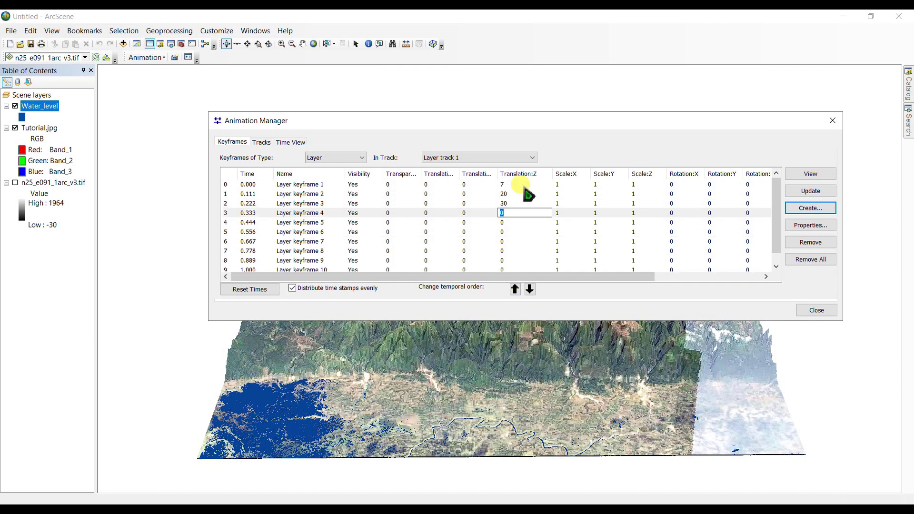
pyautogui.press('Return')
pyautogui.write('50')
pyautogui.press('Return')
pyautogui.write('60')
pyautogui.press('Return')
pyautogui.write('70')
pyautogui.press('Return')
pyautogui.write('80')
pyautogui.press('Return')
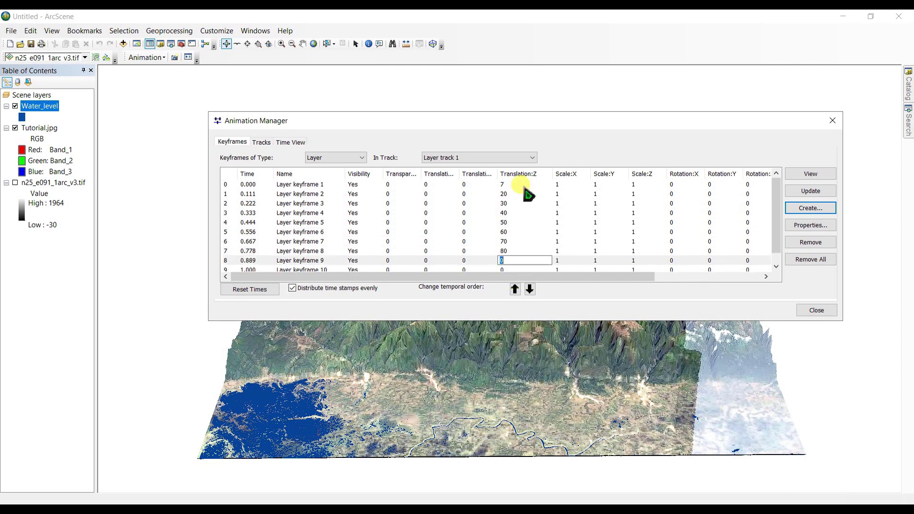
pyautogui.write('90')
pyautogui.press('Return')
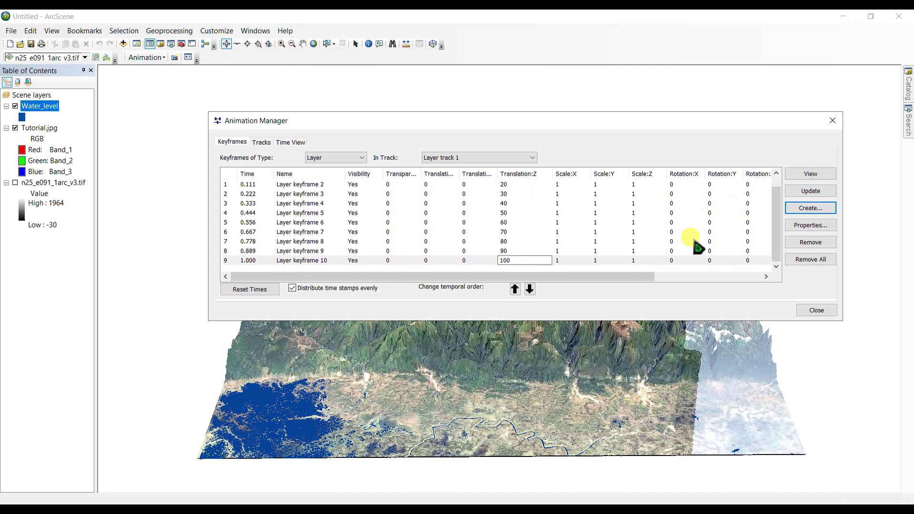
pyautogui.click(812, 311)
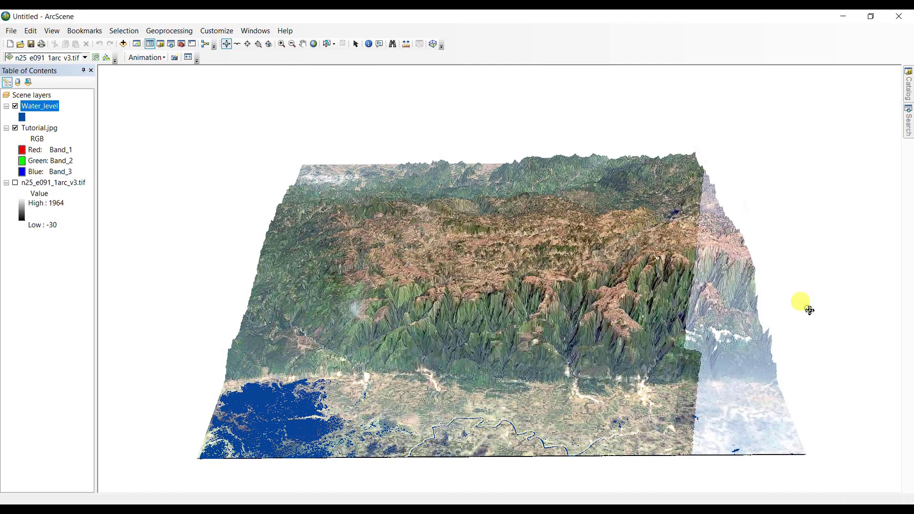
# In Animation Controls options, set Play mode to Loop forward and reverse
pyautogui.click(188, 58)
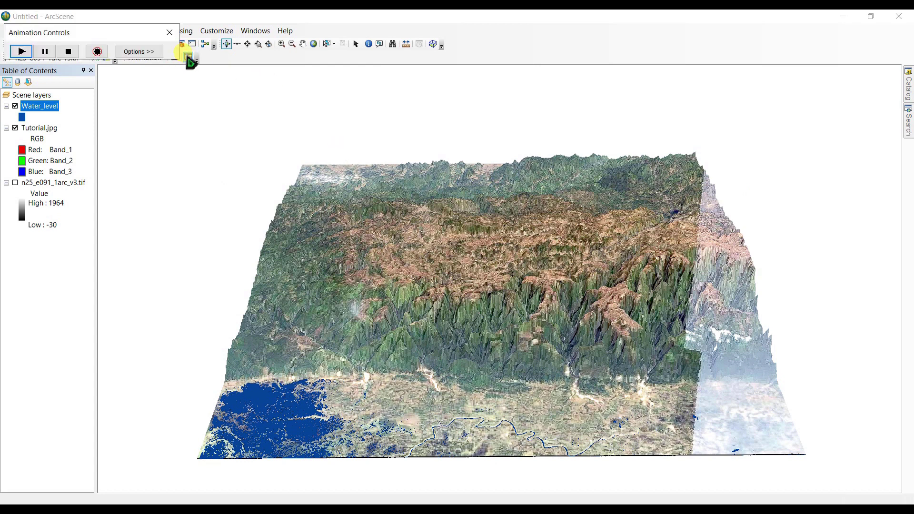
pyautogui.click(143, 51)
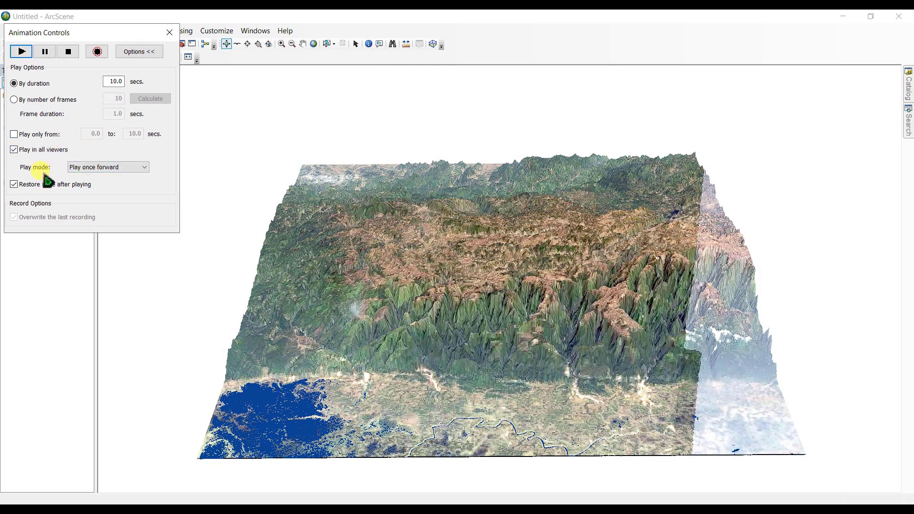
pyautogui.click(130, 168)
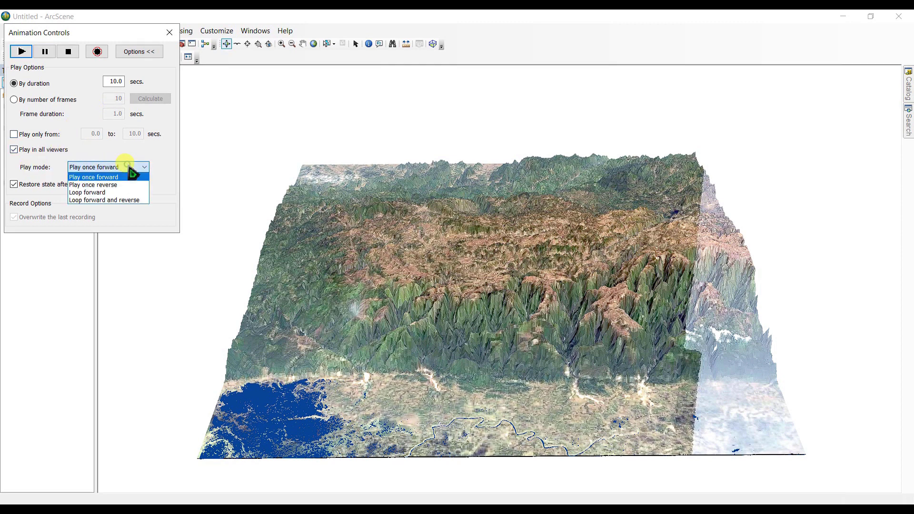
pyautogui.click(114, 201)
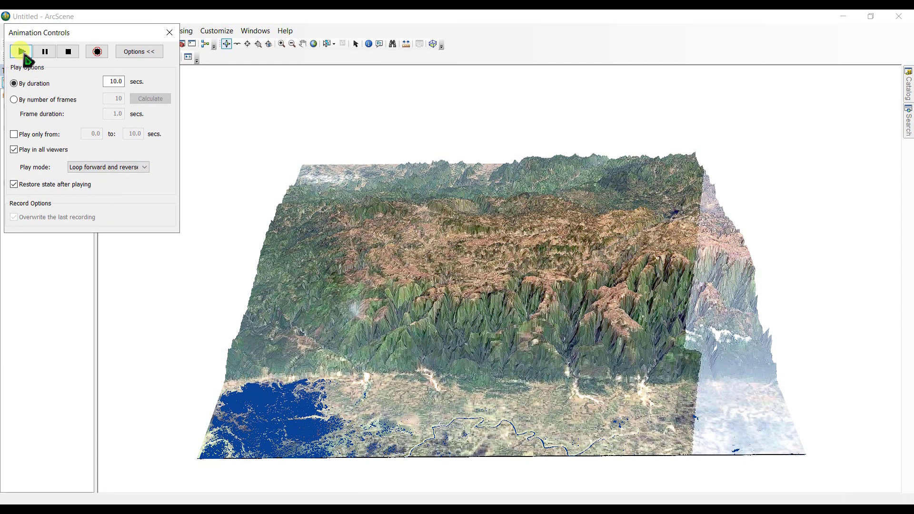
# Play the water-rise animation once, then set the playback duration to 15 seconds
pyautogui.click(24, 54)
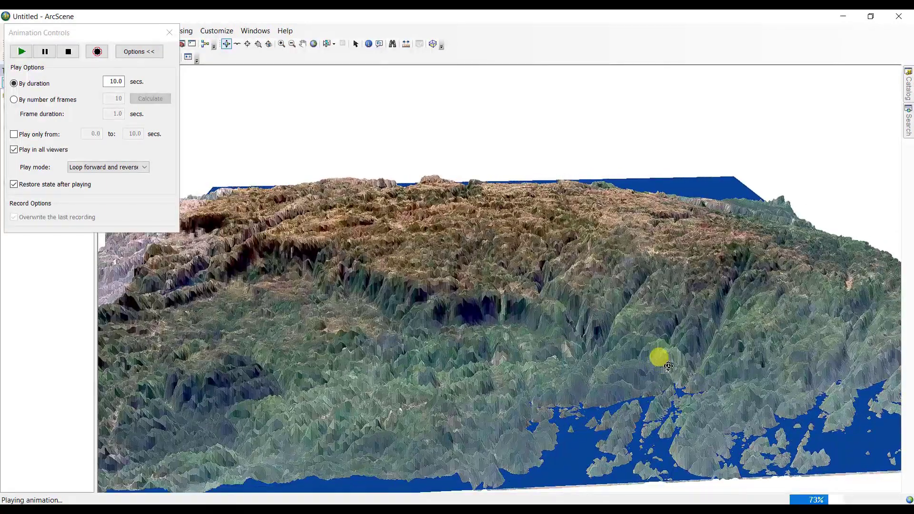
pyautogui.moveTo(110, 82); pyautogui.dragTo(125, 82)
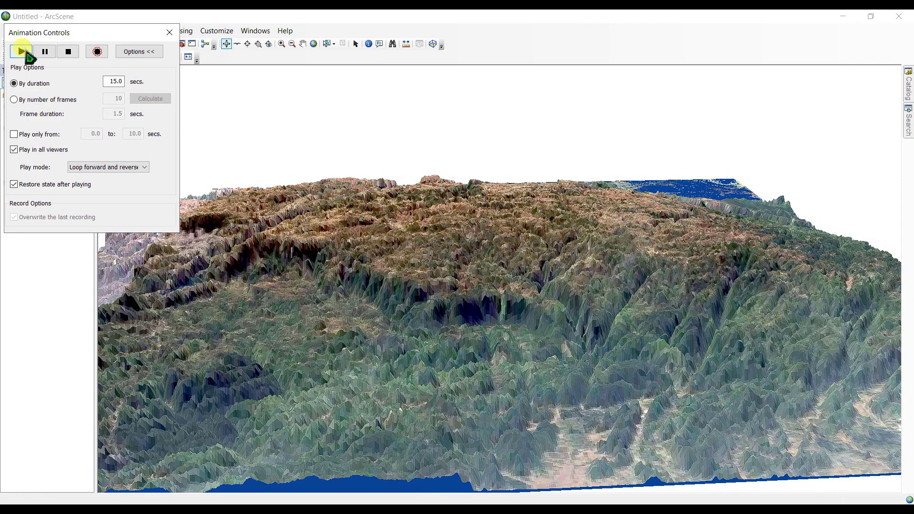
# Fly low across the terrain toward the water's edge, then slow the flight down
pyautogui.moveTo(740, 283); pyautogui.dragTo(554, 263)
pyautogui.rightClick(554, 264)
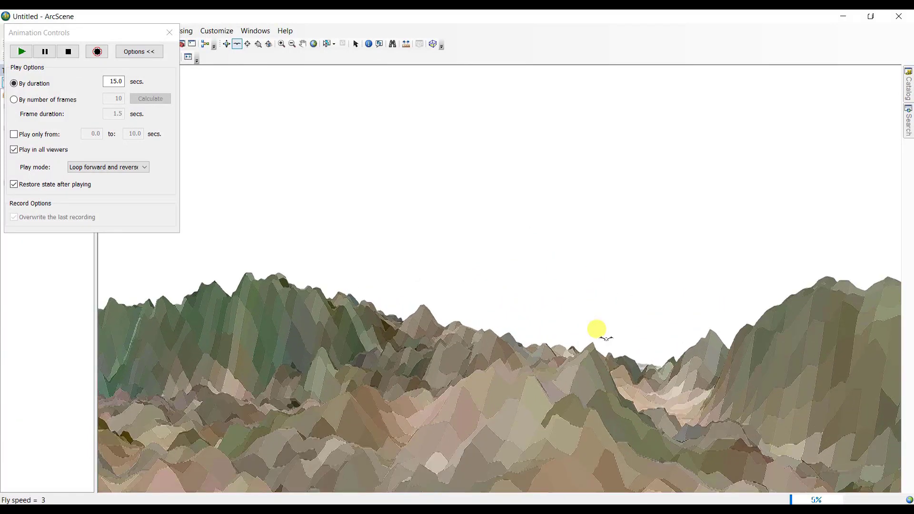
# Steer toward the flooded lake, slow to a stop, then speed up toward the peaks
pyautogui.rightClick(341, 271)
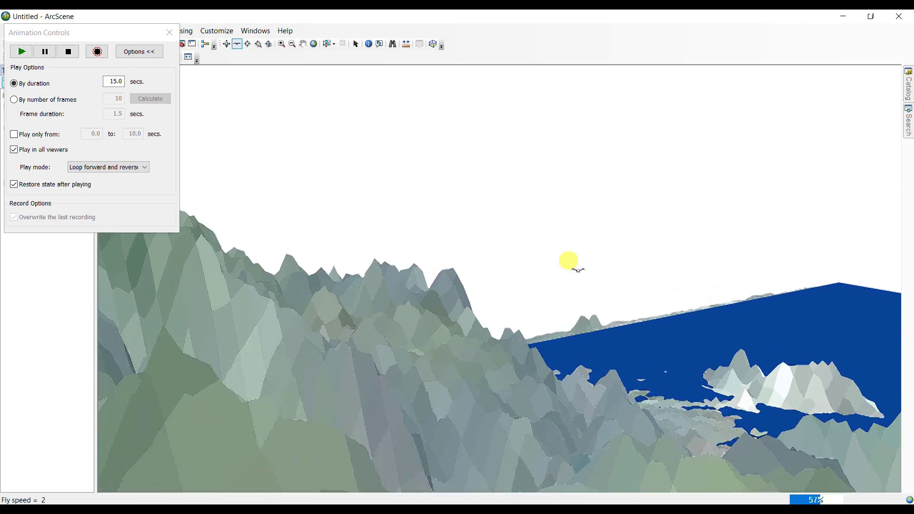
pyautogui.rightClick(809, 258)
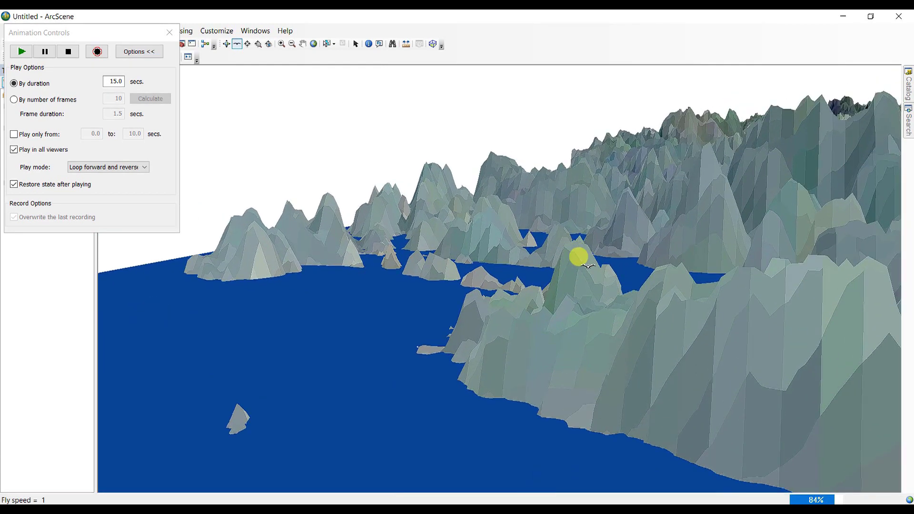
pyautogui.rightClick(579, 256)
pyautogui.click(562, 261)
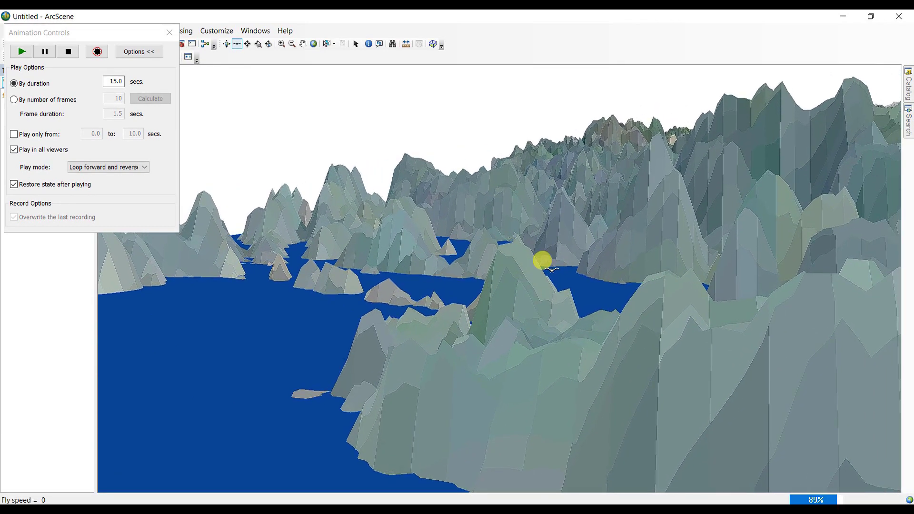